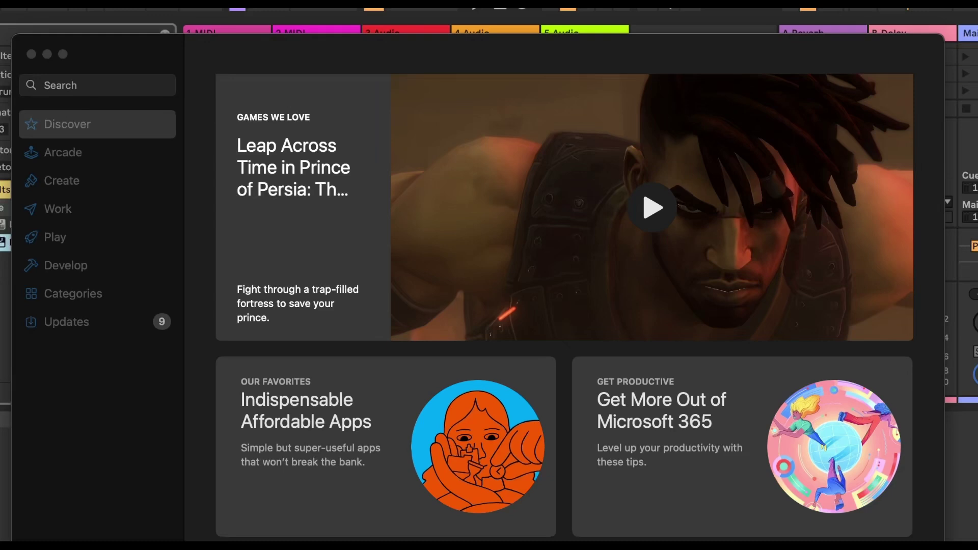
Search the App Store for "koala sampler" and show the results for iPhone and iPad apps.
left_click(106, 81)
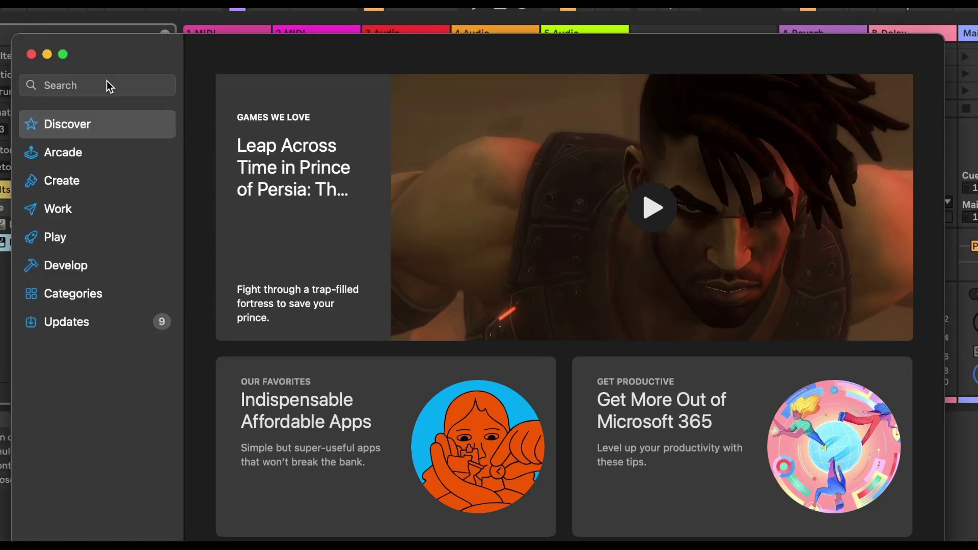
left_click(79, 87)
type("koala")
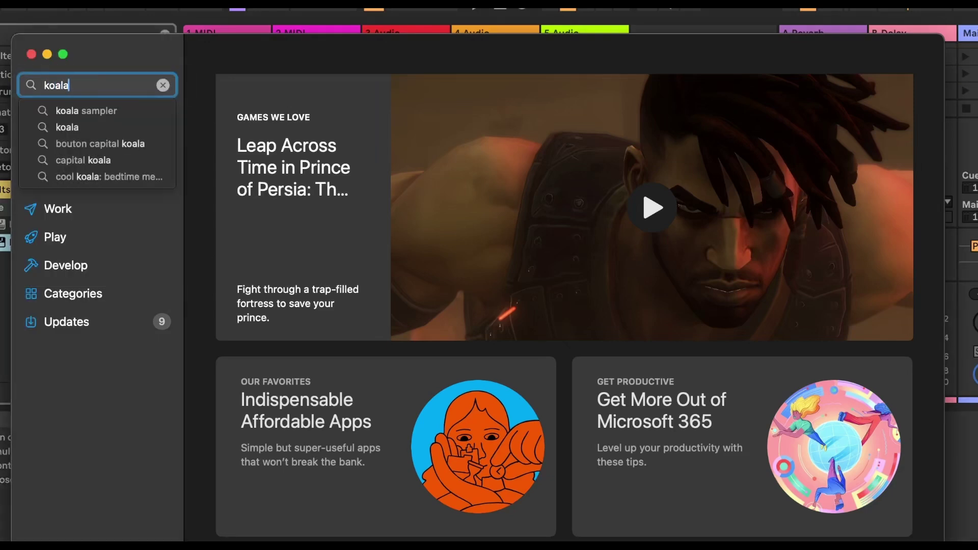
key("Down")
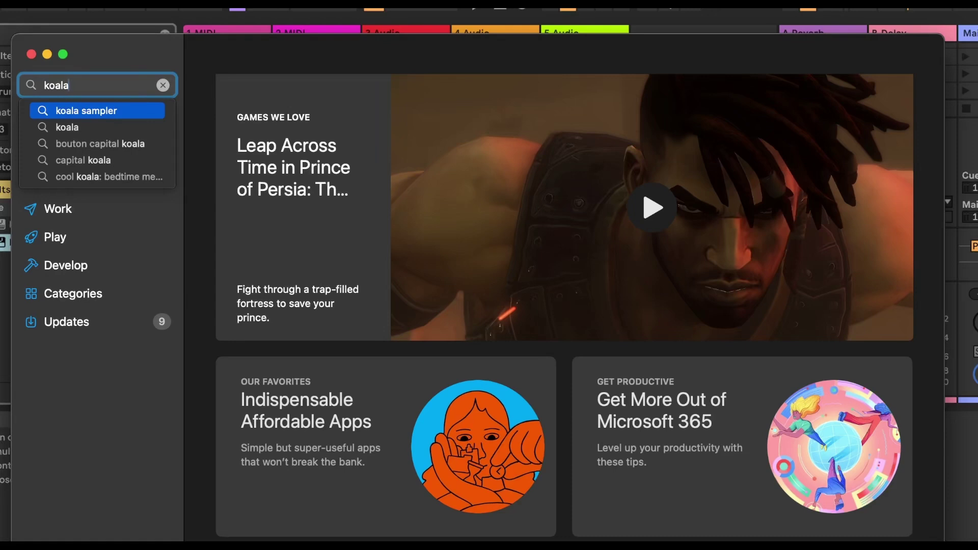
key("Return")
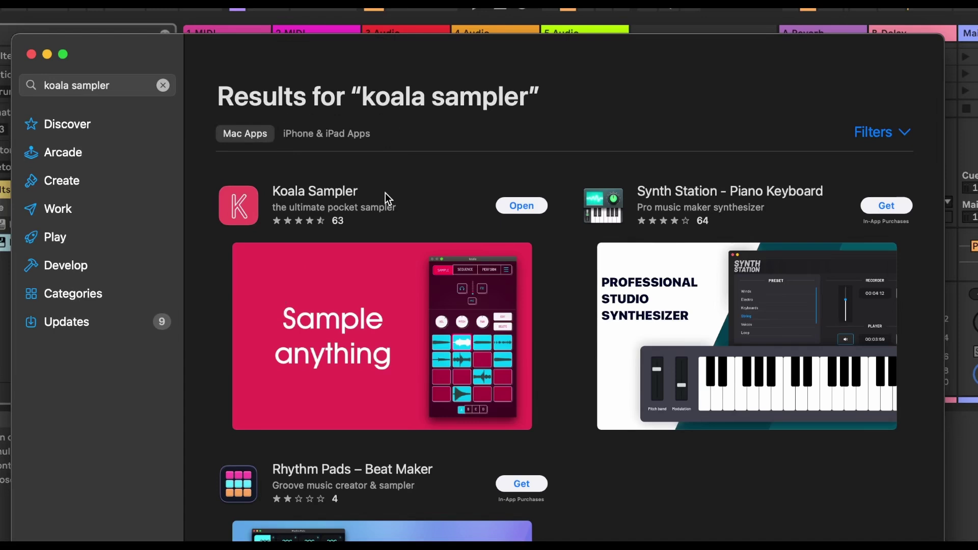
left_click(333, 138)
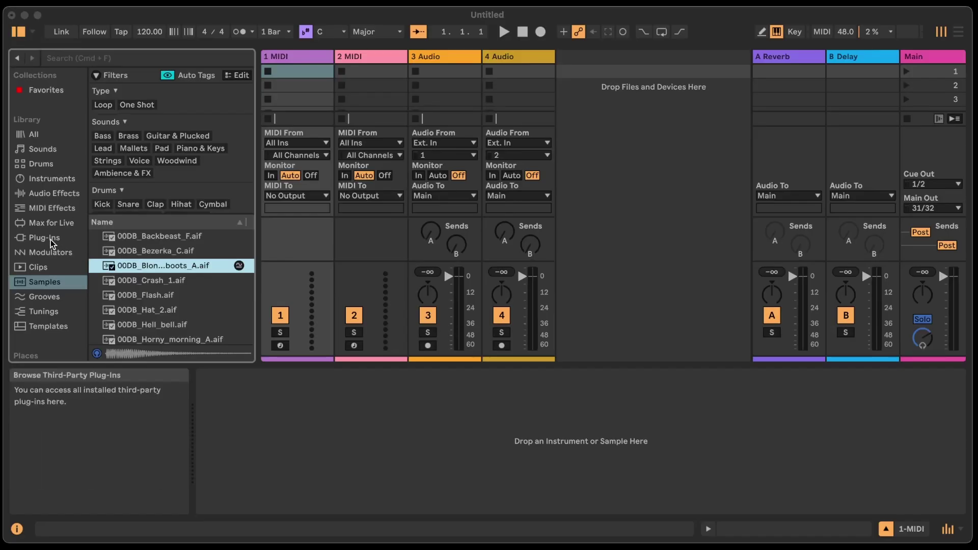
Search the Ableton Live plug-ins for koala and load the first Koala Sampler result onto a new MIDI track.
left_click(50, 239)
left_click(104, 59)
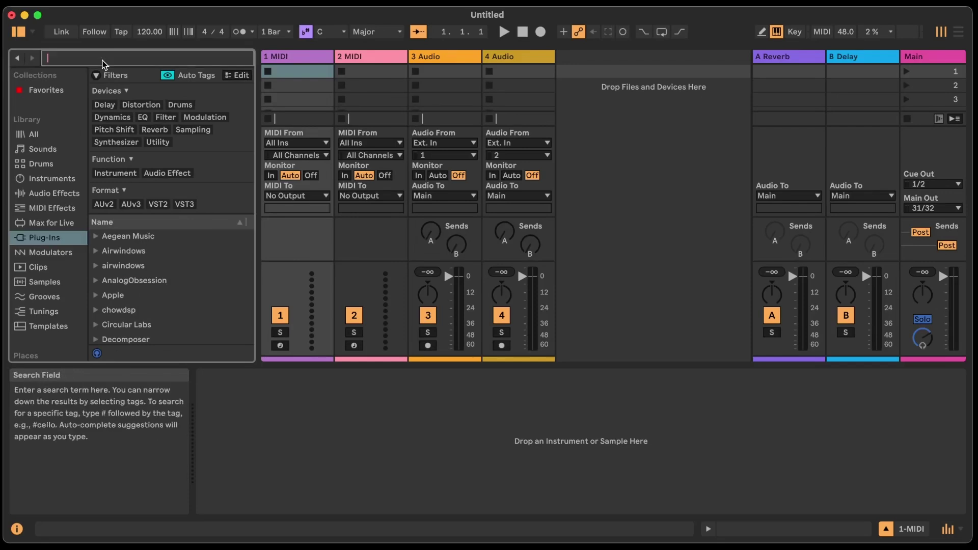
type("koala")
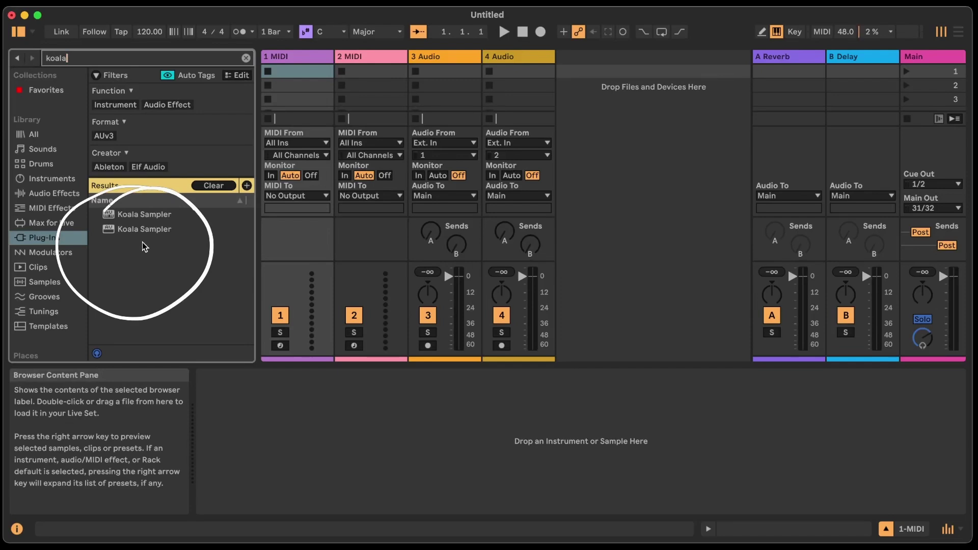
left_click(139, 215)
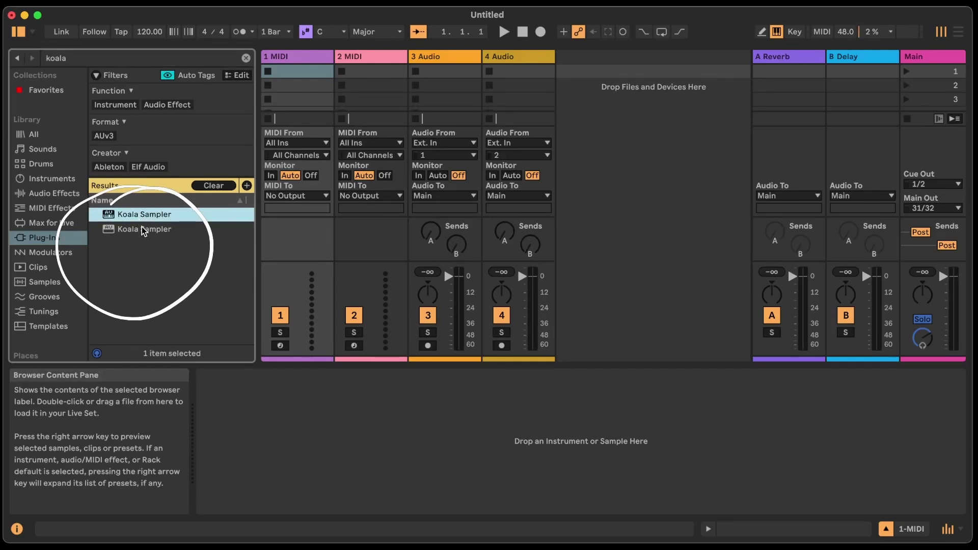
left_click(145, 231)
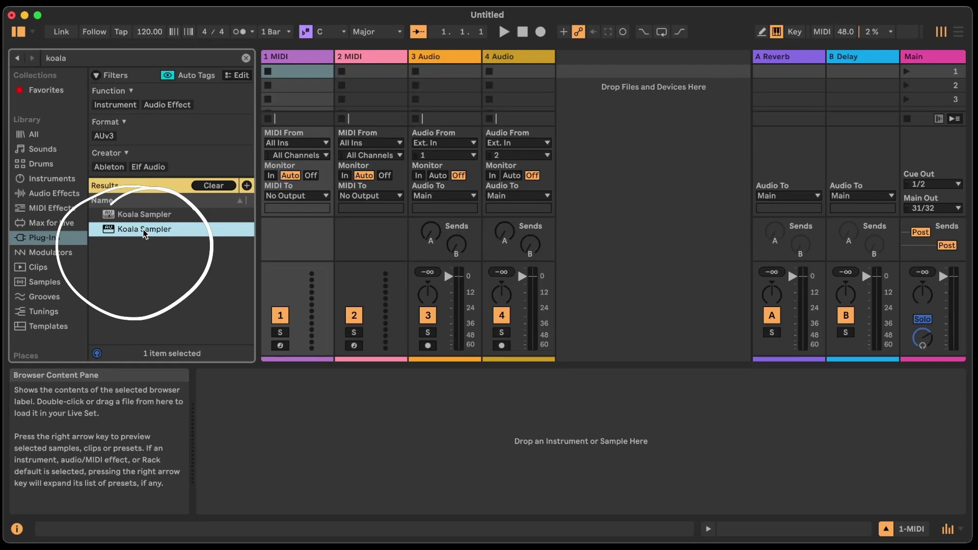
left_click(140, 216)
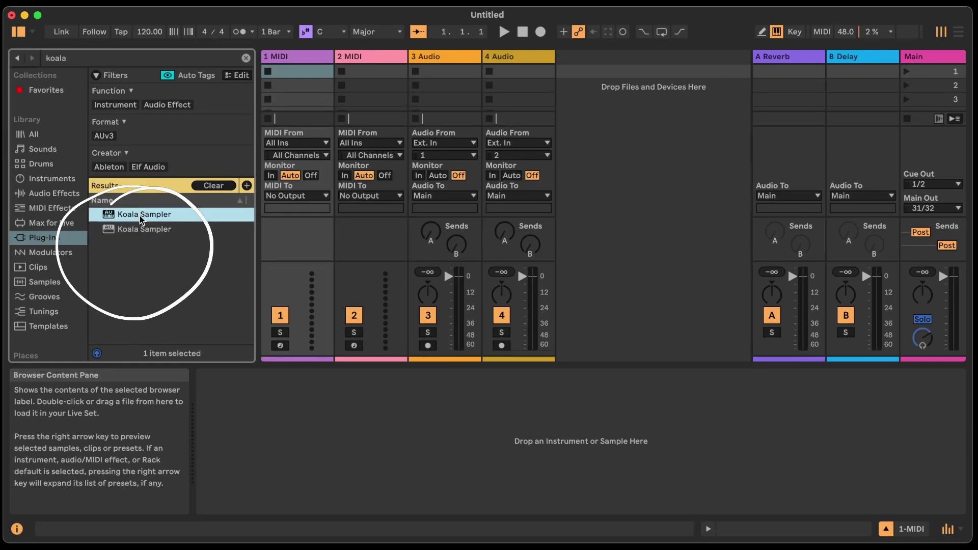
left_click_drag(140, 216, 594, 203)
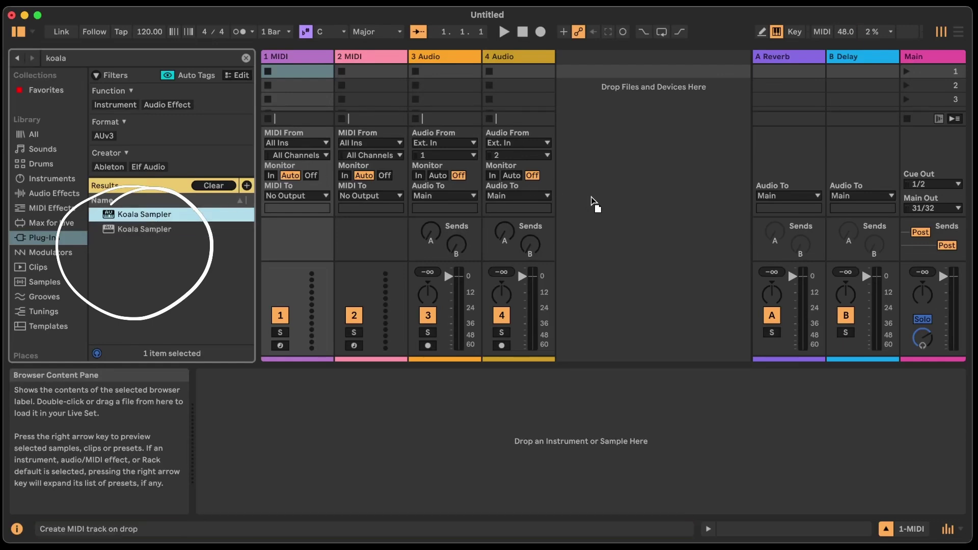
Delete both empty MIDI tracks and the first of the two audio tracks.
left_click(316, 60)
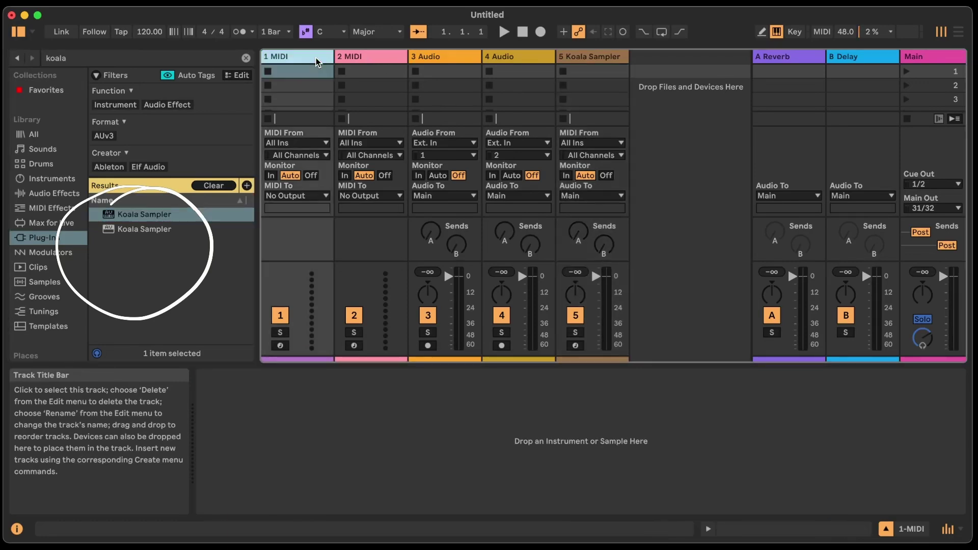
key("Delete")
key("Delete")
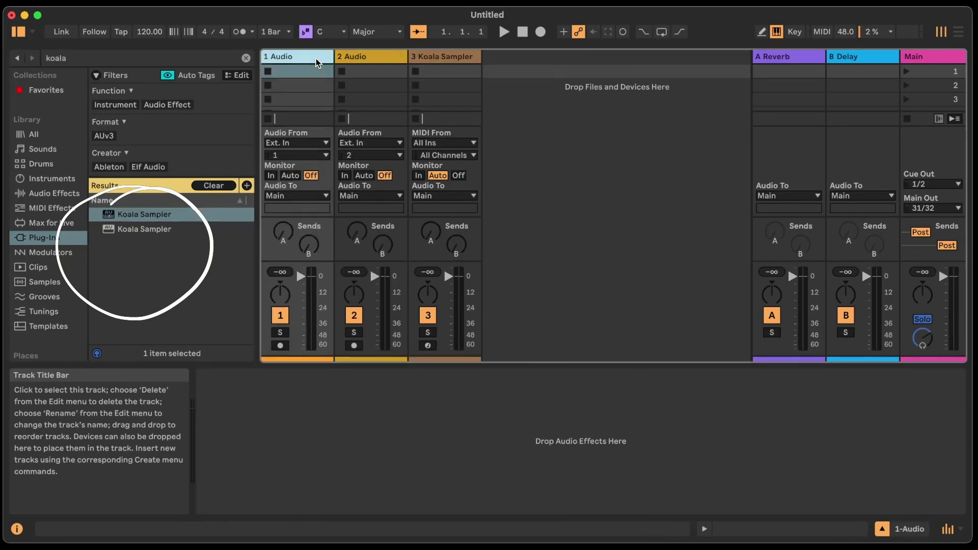
key("Delete")
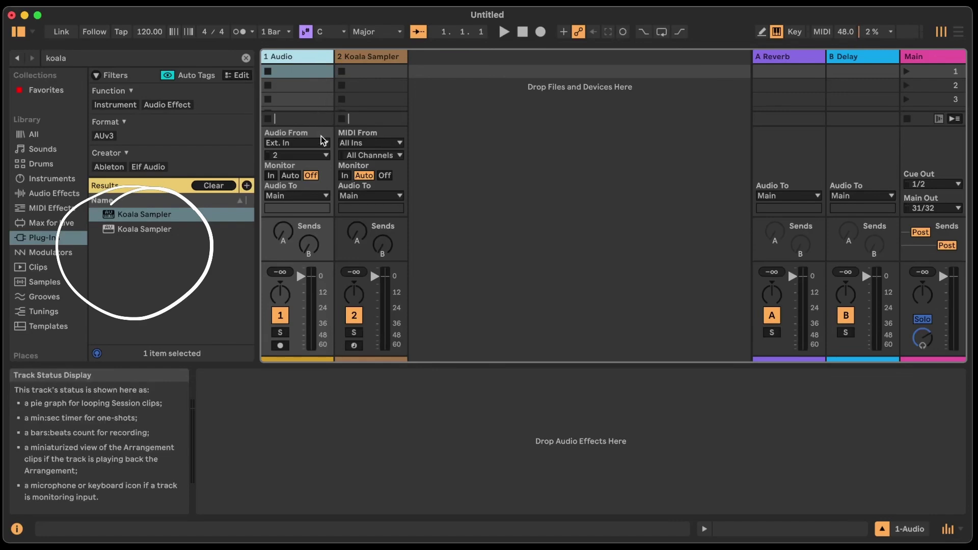
Set the remaining audio track's external input channel to 11 and rename the track Vox.
left_click(323, 156)
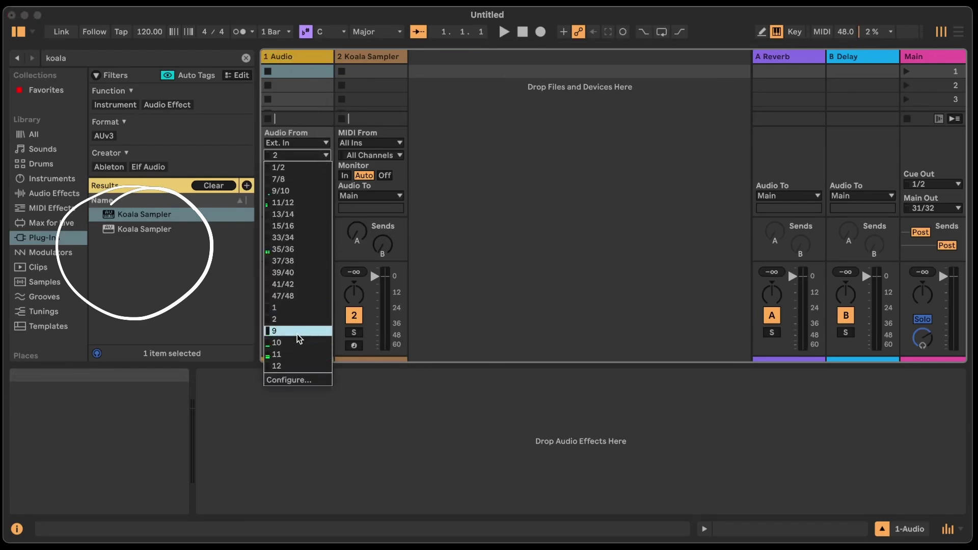
left_click(298, 354)
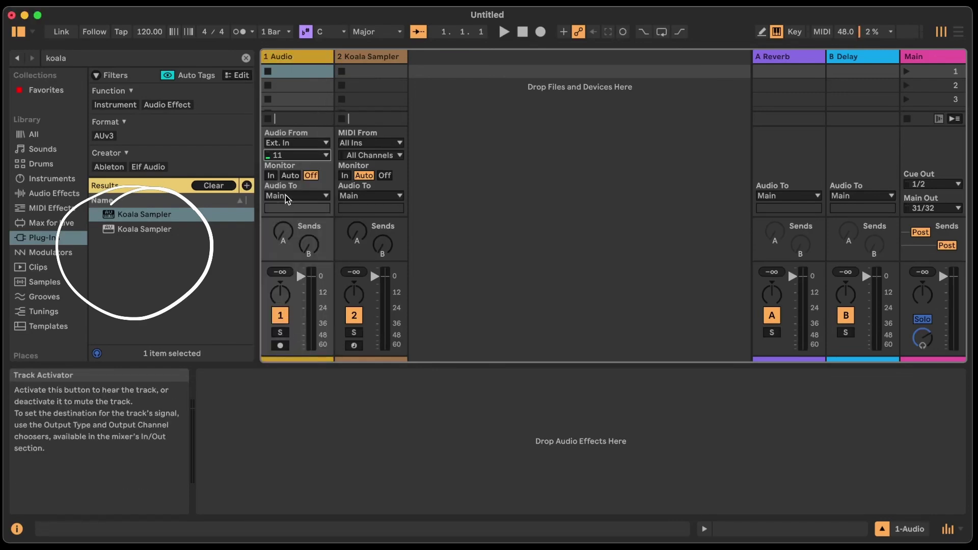
left_click(289, 62)
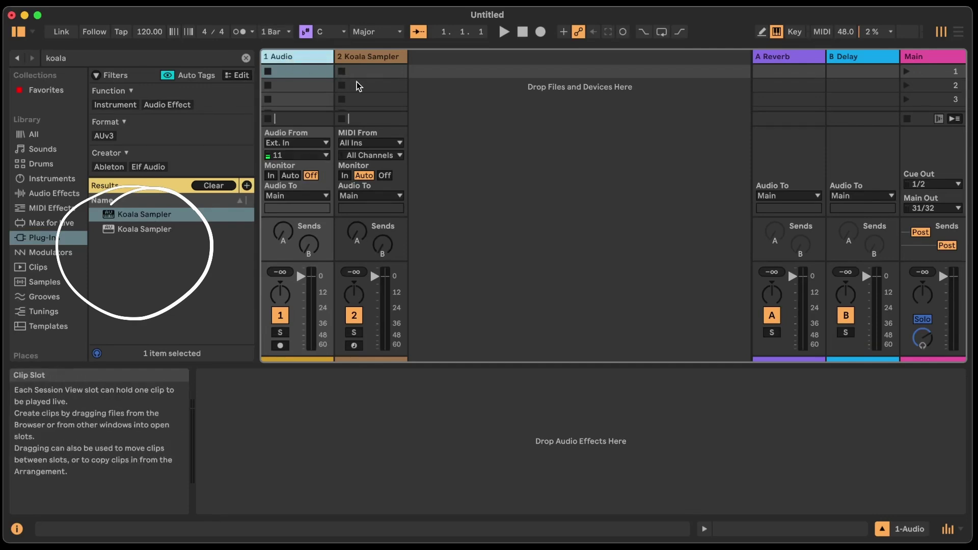
key("super+r")
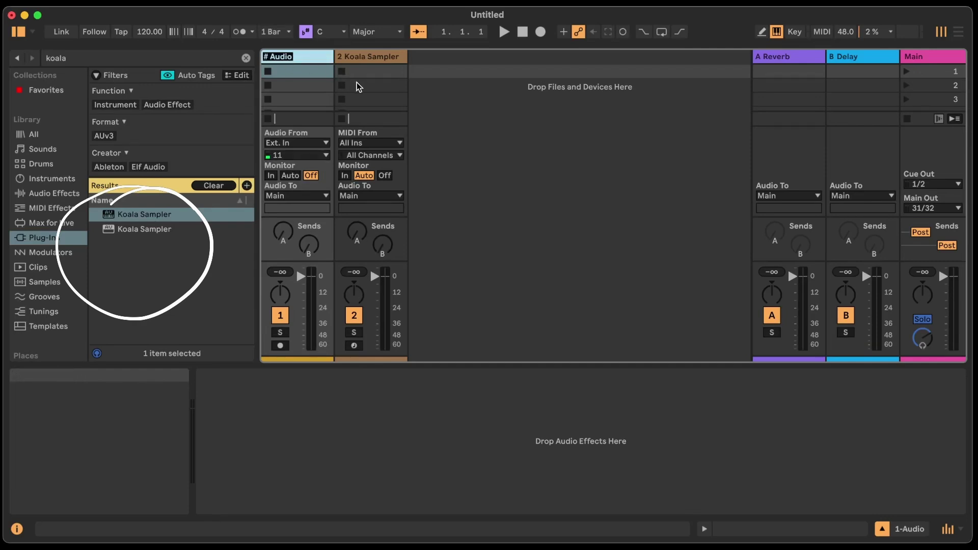
key("Right")
key("BackSpace")
key("BackSpace")
key("BackSpace")
key("BackSpace")
key("BackSpace")
key("BackSpace")
type("Vox")
key("Return")
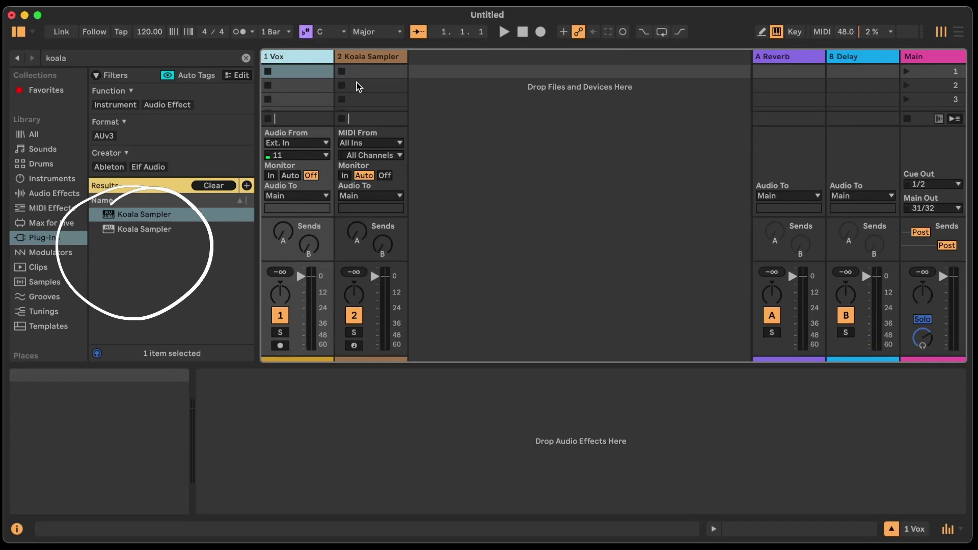
Show the Koala Sampler track's plug-in window and try to record a sample onto the first pad of the top row.
left_click(373, 57)
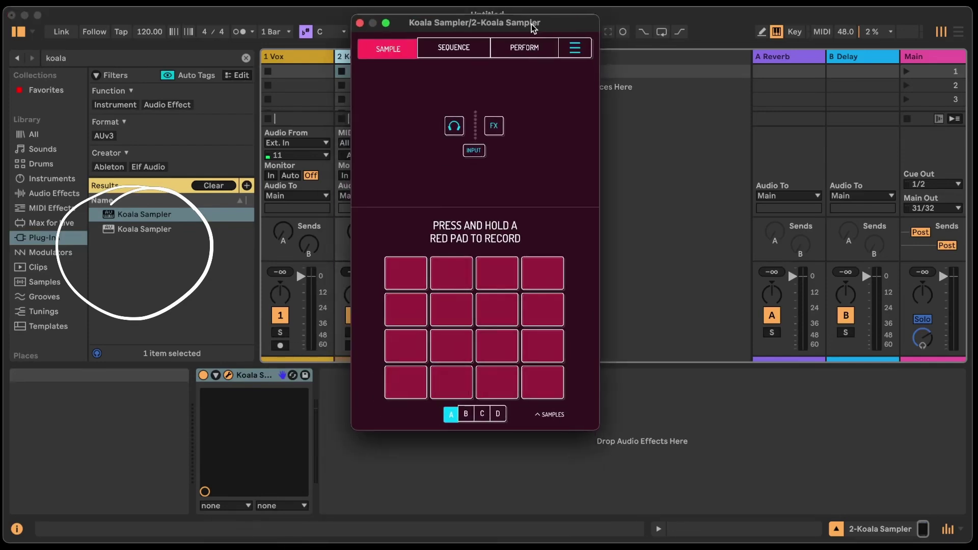
left_click_drag(542, 22, 639, 72)
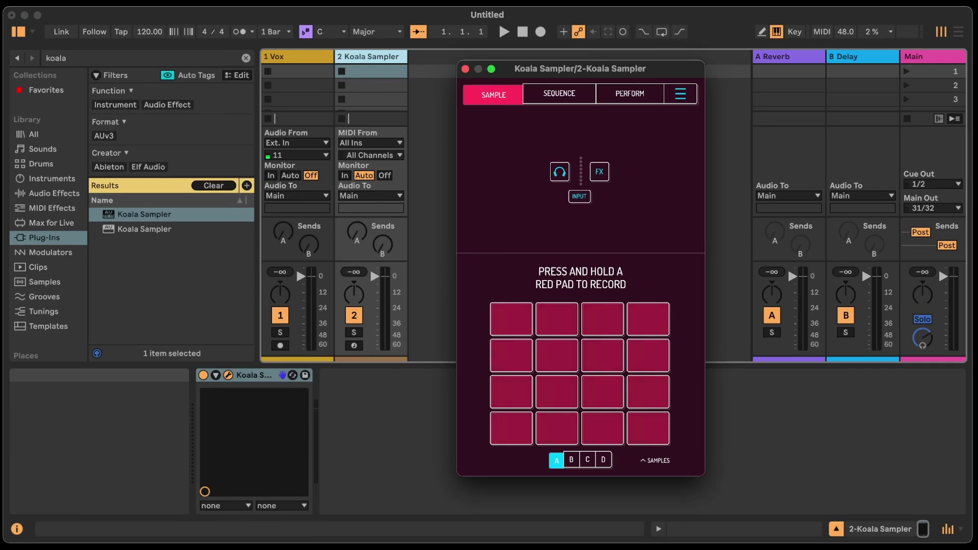
left_click(508, 320)
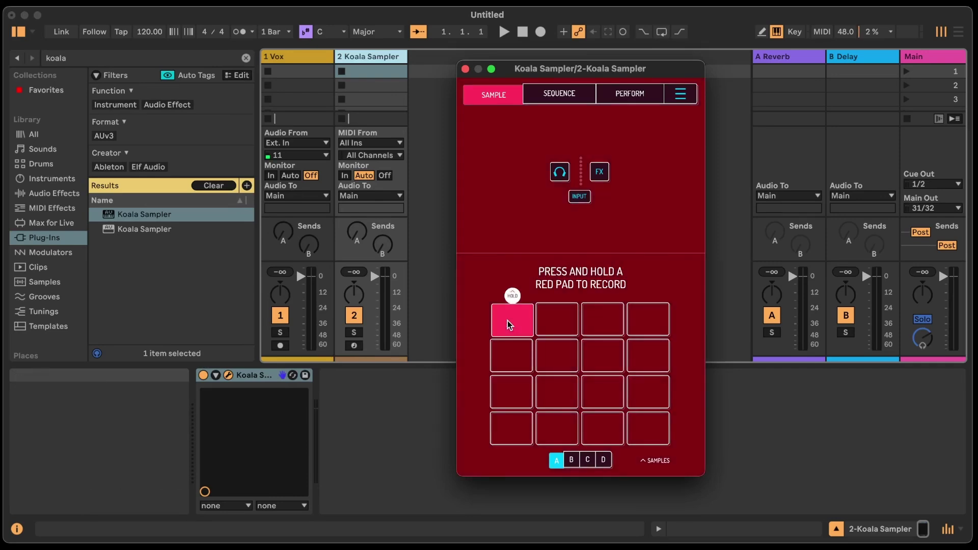
left_click_drag(508, 320, 525, 208)
left_click(512, 324)
left_click(654, 286)
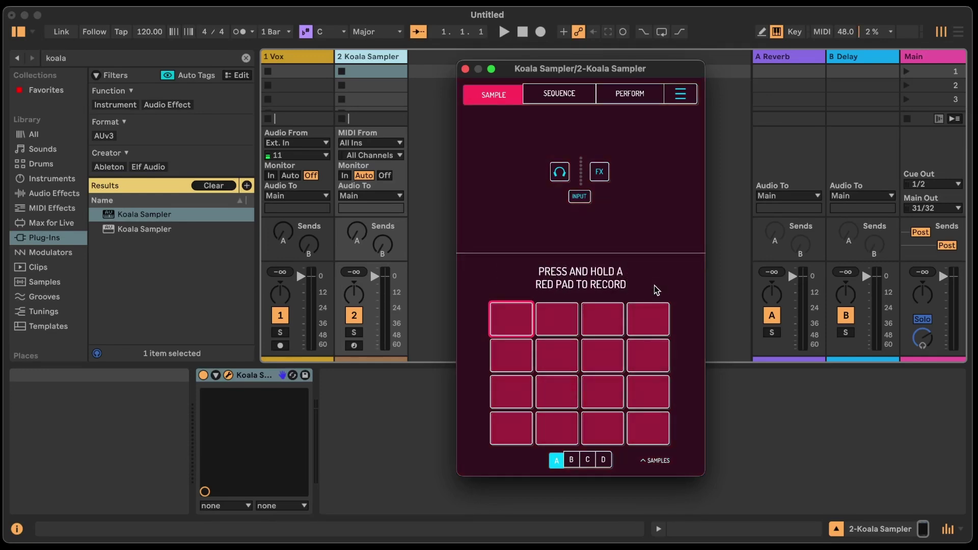
Record short samples onto the second, third and fourth pads of the top row and the last two pads of the second row.
left_click_drag(529, 72, 584, 43)
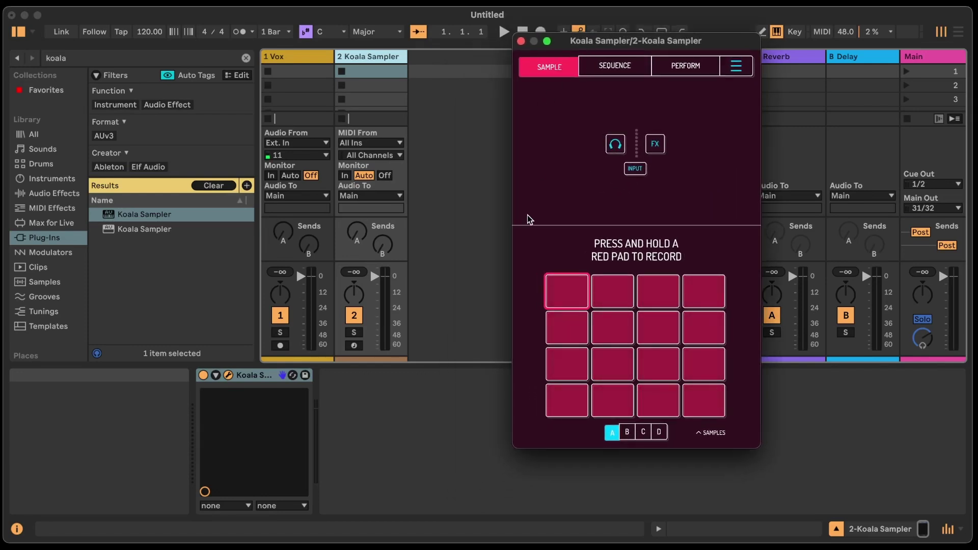
left_click(607, 291)
left_click(670, 286)
left_click(705, 296)
left_click(707, 336)
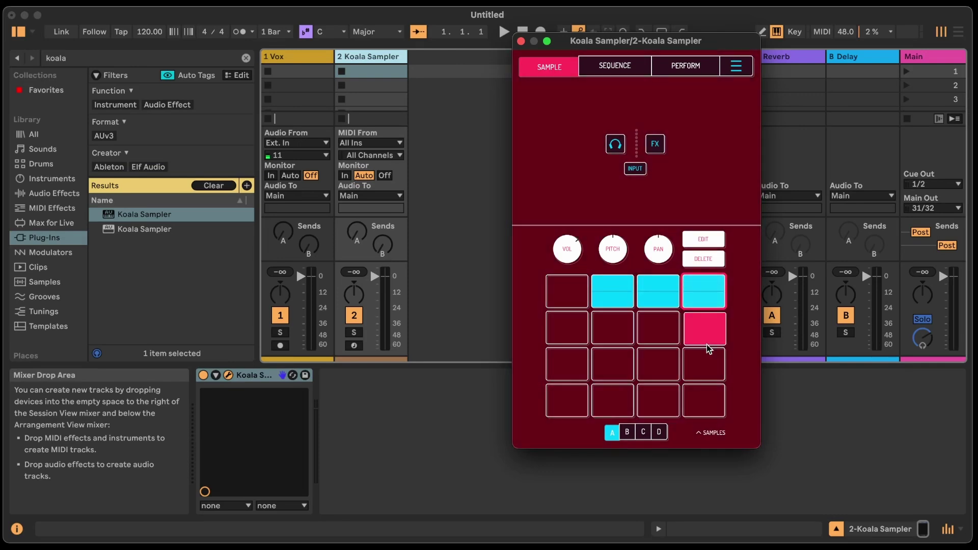
left_click(644, 320)
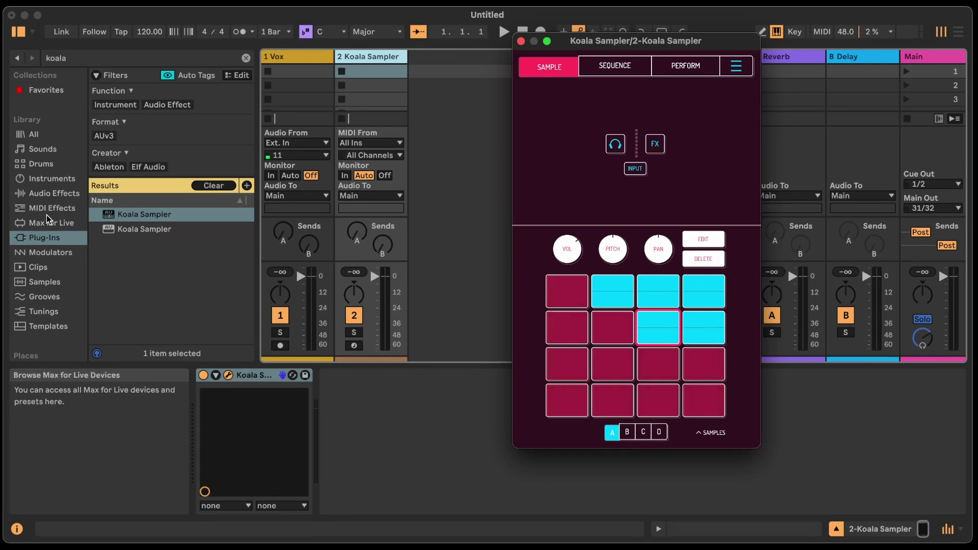
Try to load 00DB_Flash.aif from the sample library onto the first pad of Koala's second row.
left_click(47, 283)
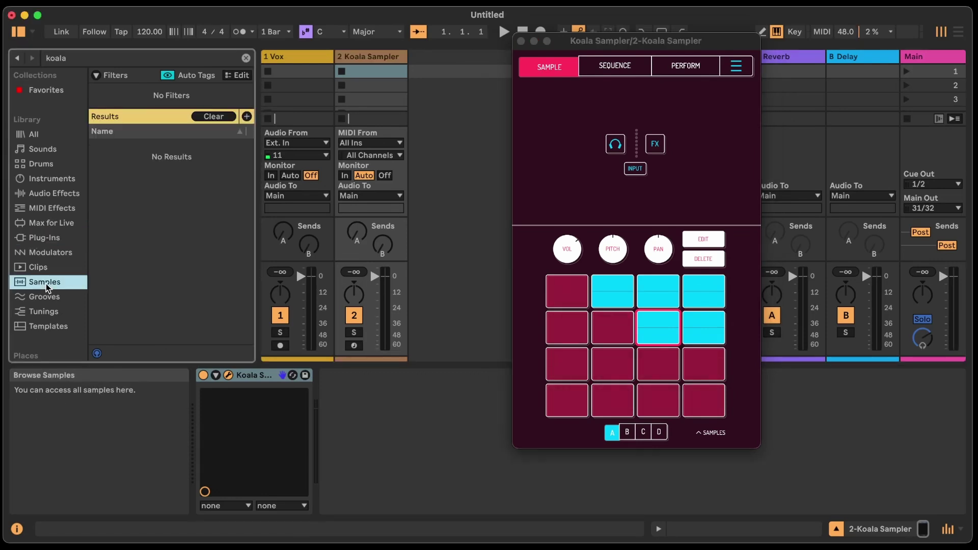
left_click(246, 58)
left_click_drag(150, 296, 570, 337)
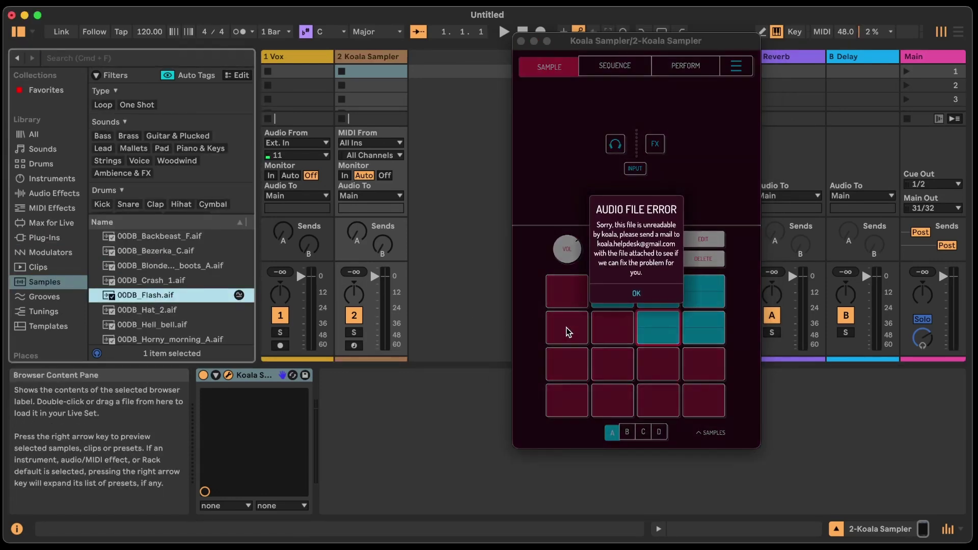
left_click(639, 292)
Review Koala Sampler's general settings, including Enable auv3 state saving, and close them.
left_click(737, 67)
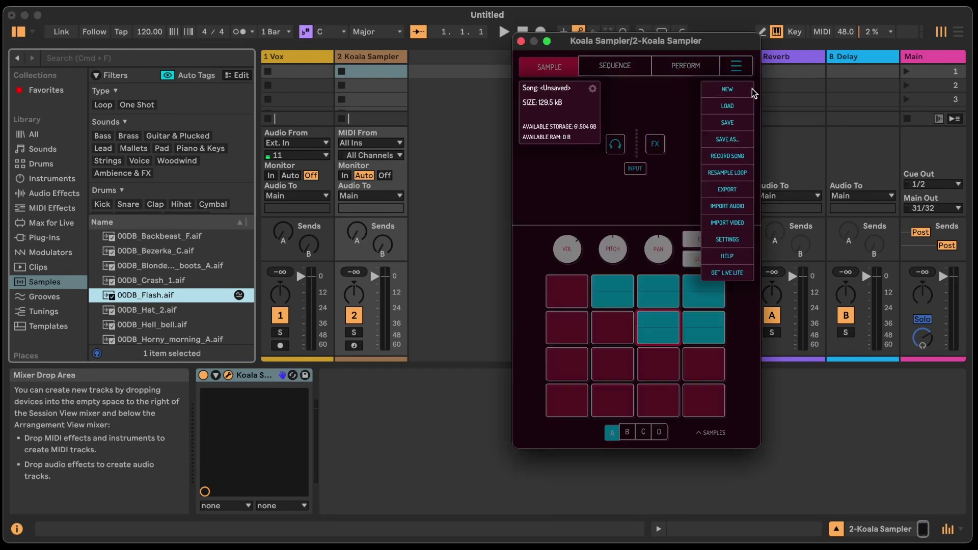
left_click(729, 241)
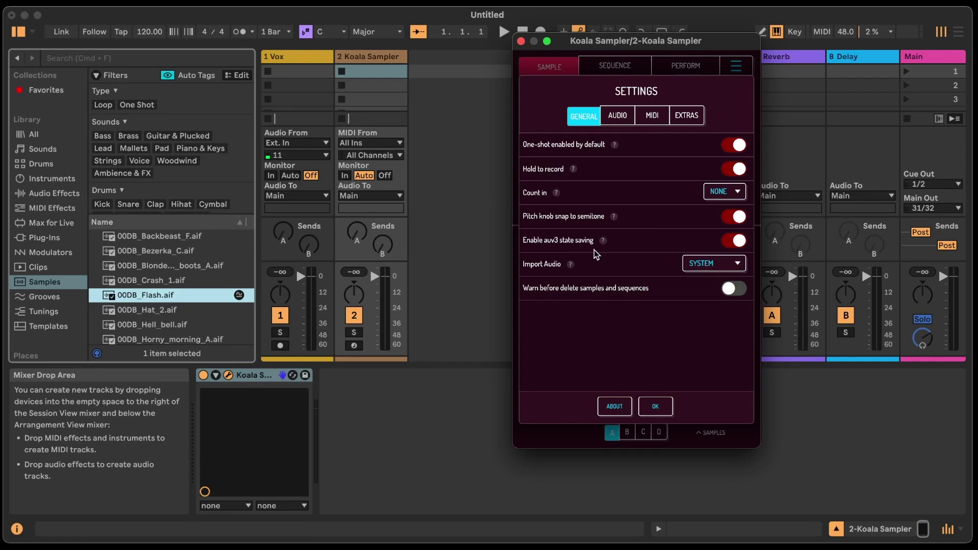
left_click(658, 407)
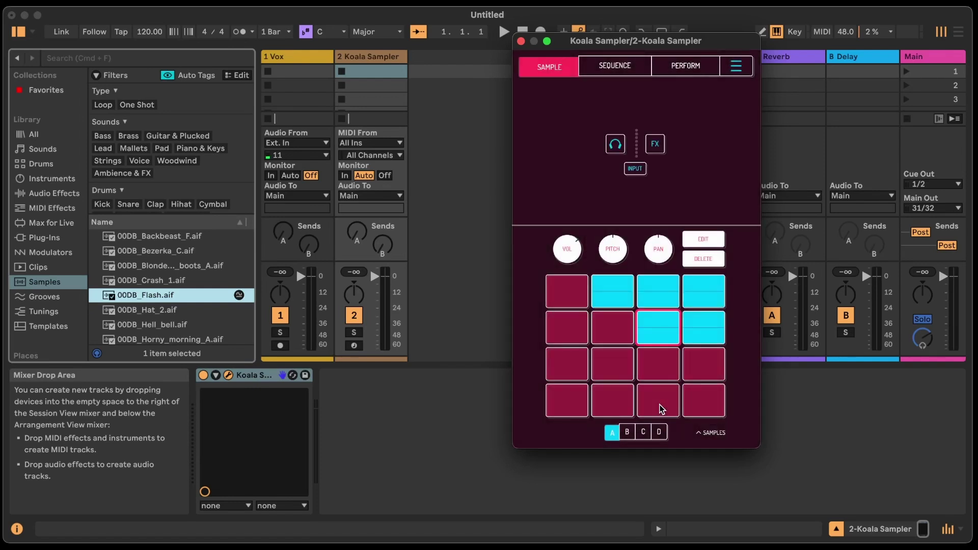
Load the sample bass-jungle-1.flac from the Bass folder of Koala's Basics collection.
left_click(702, 433)
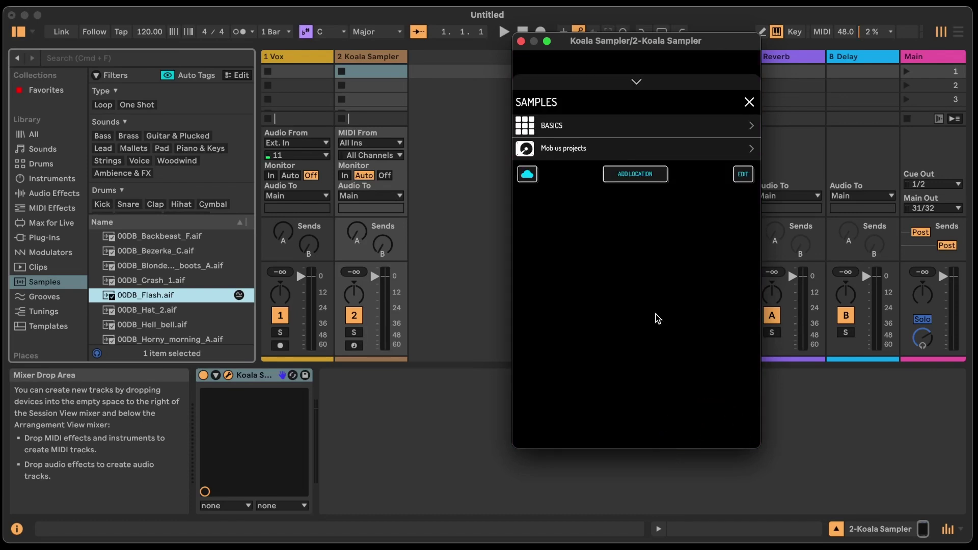
left_click(751, 125)
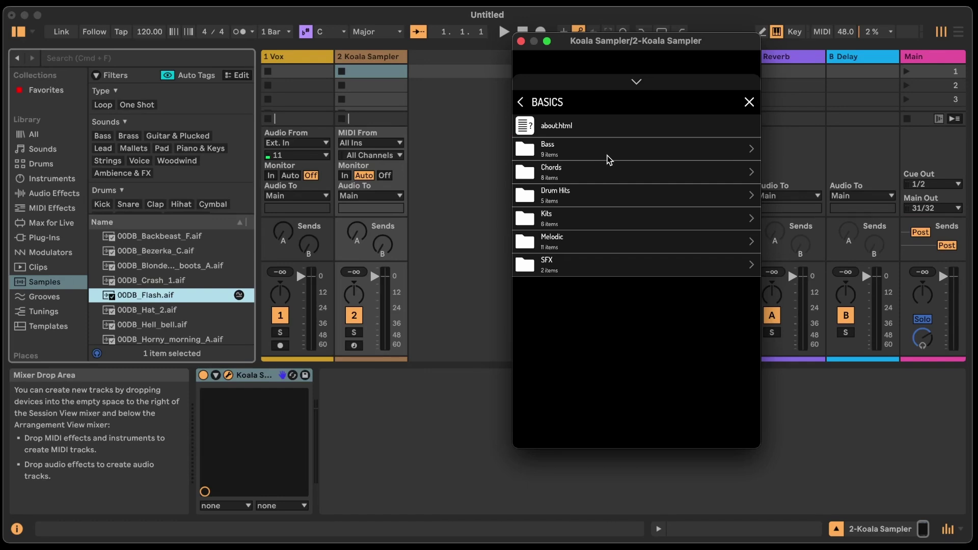
left_click(609, 153)
left_click(571, 197)
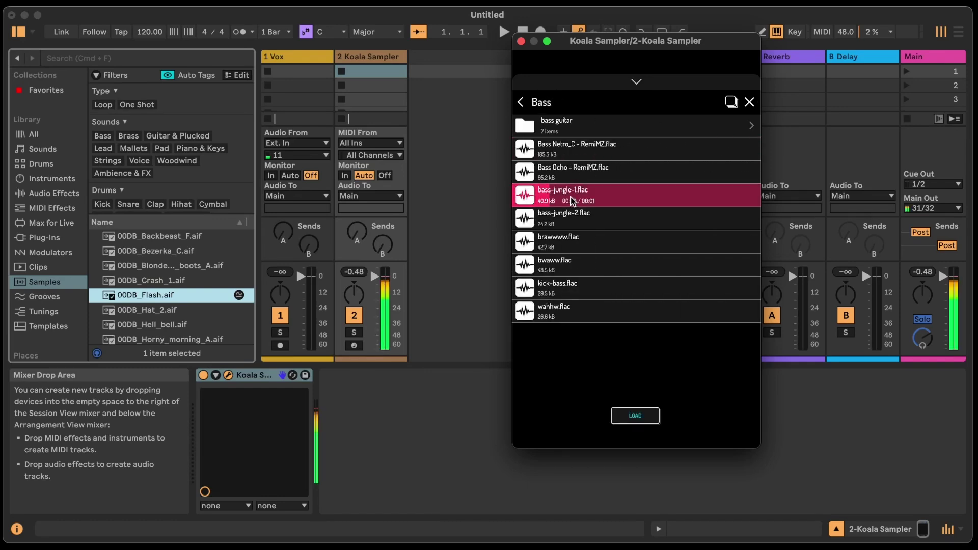
left_click(635, 416)
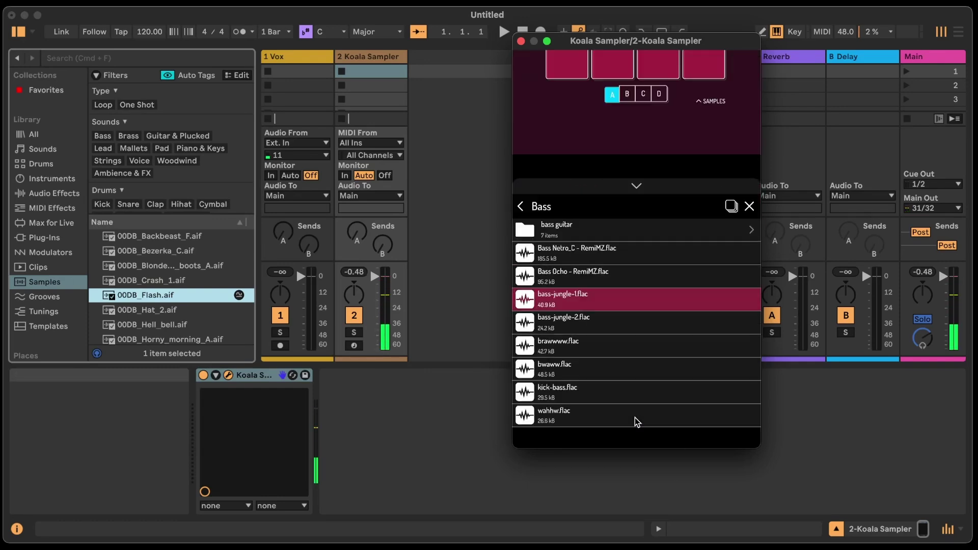
Audition the bass sample pad and start MIDI mapping from Koala's MIDI settings.
left_click(560, 328)
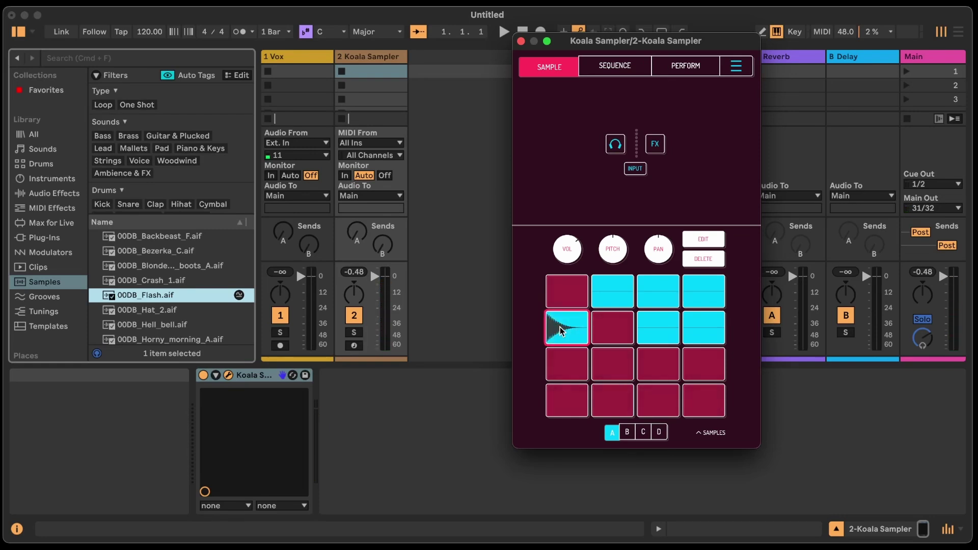
left_click(734, 68)
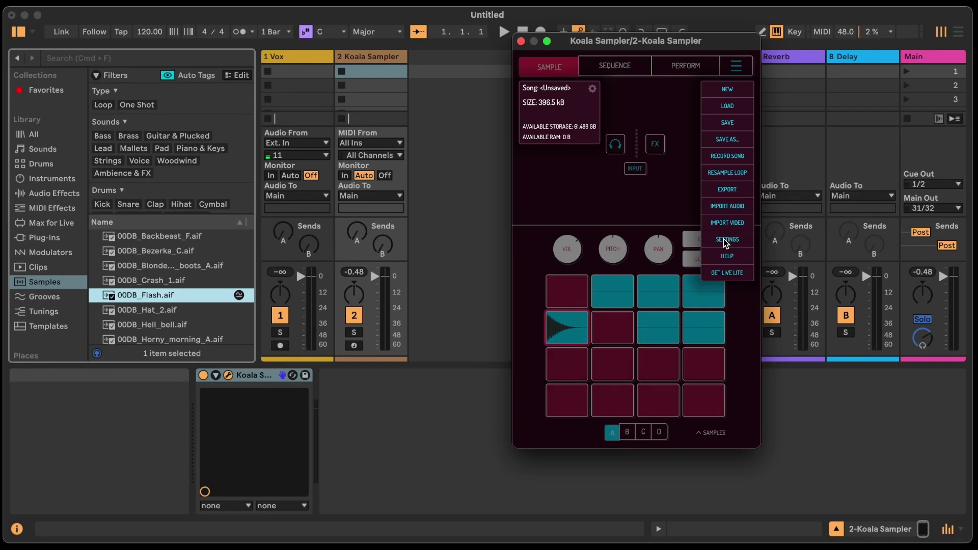
left_click(726, 240)
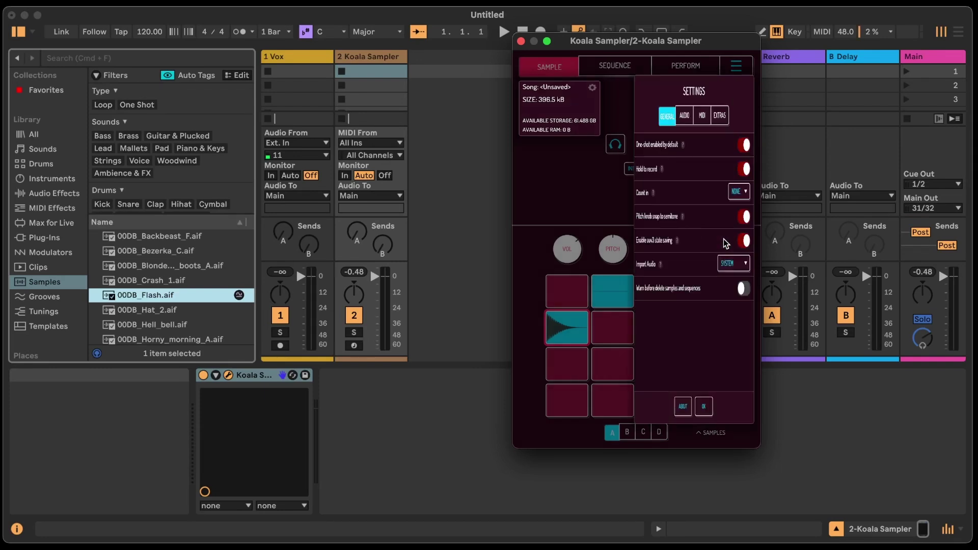
left_click(652, 115)
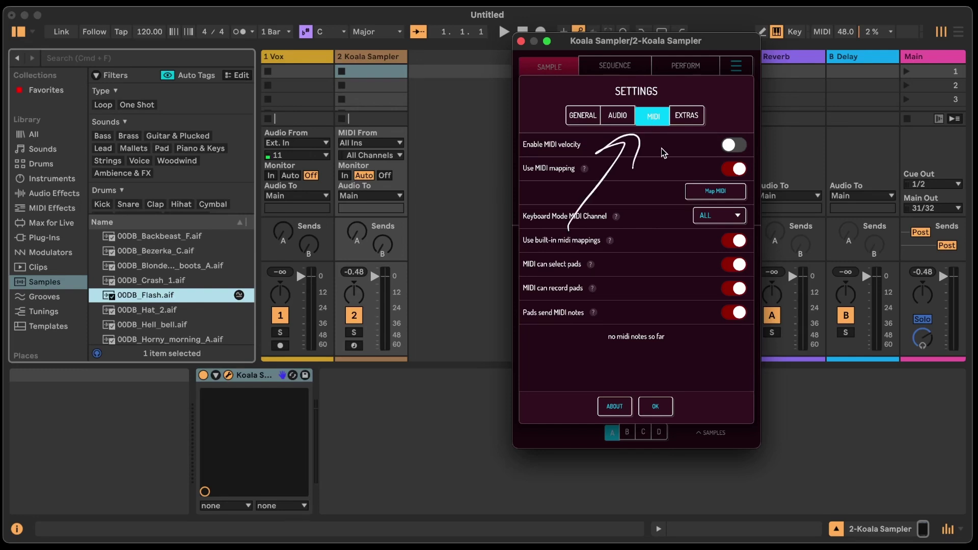
left_click(706, 193)
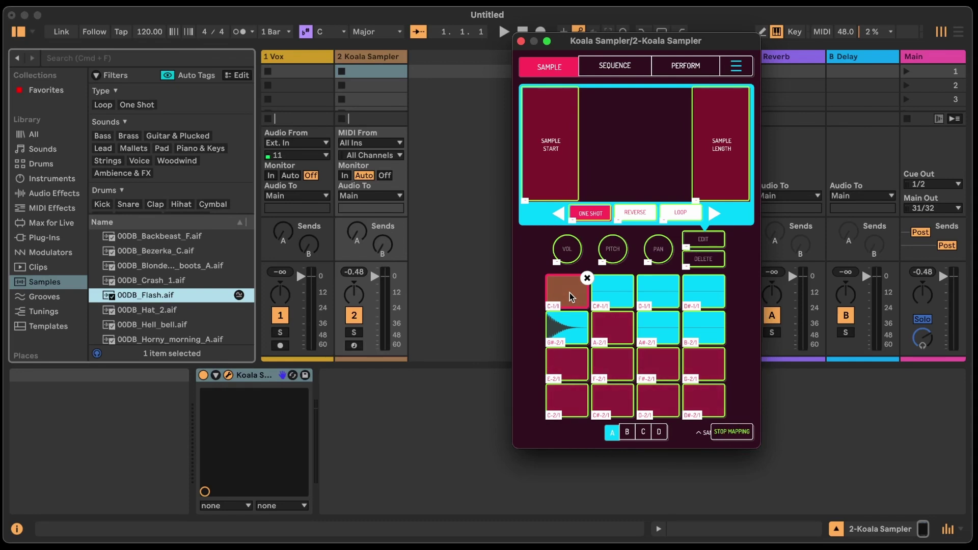
Examine the MIDI notes assigned to the pads in banks A, B, C and D.
left_click(628, 432)
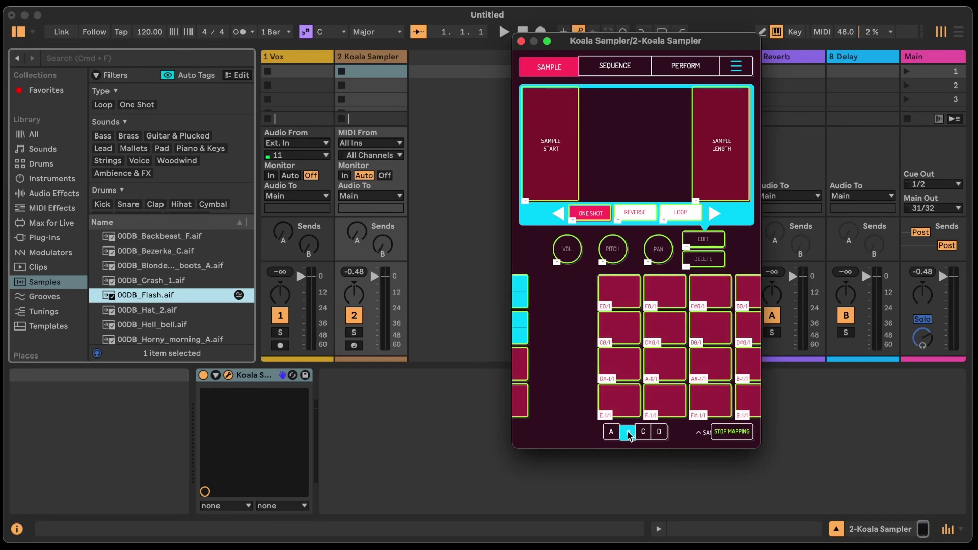
left_click(659, 432)
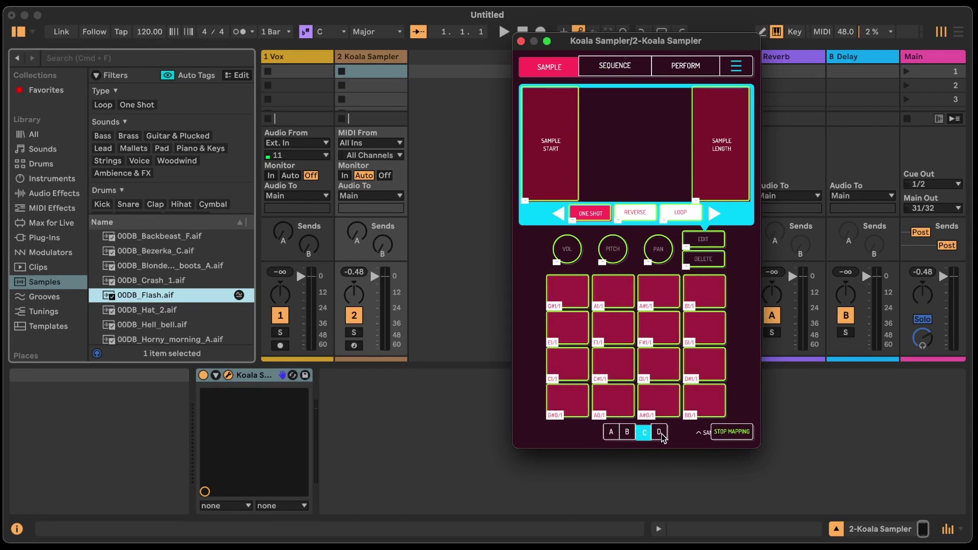
left_click(615, 432)
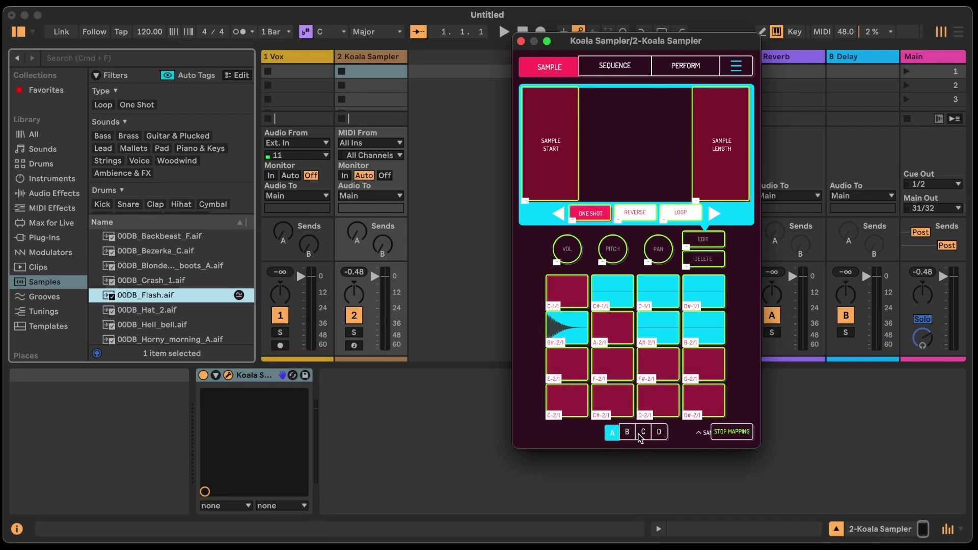
left_click(630, 432)
left_click(644, 432)
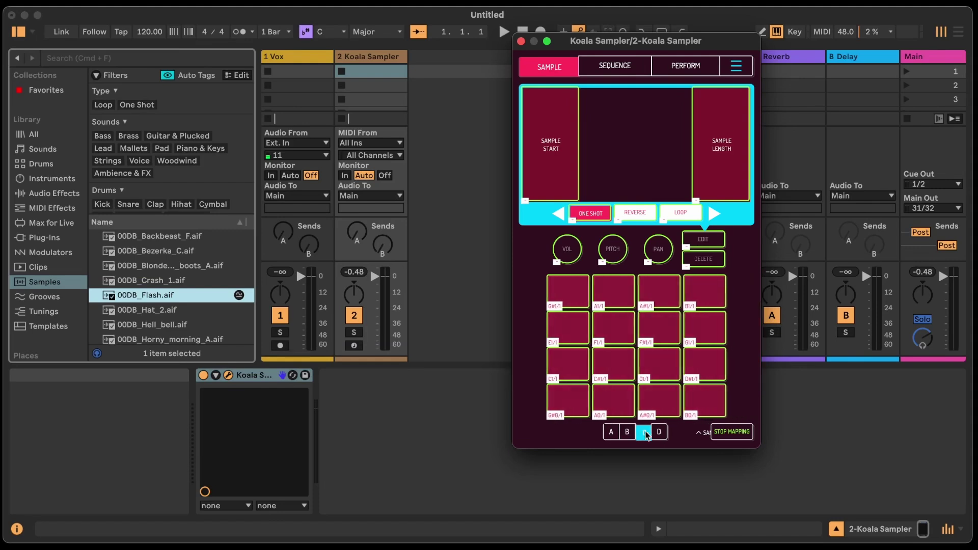
left_click(659, 432)
left_click(736, 66)
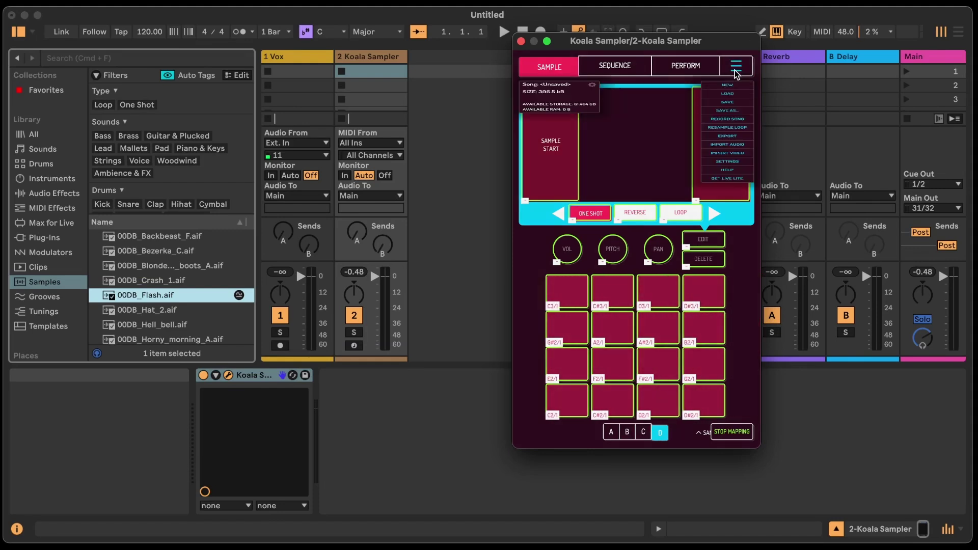
left_click(615, 431)
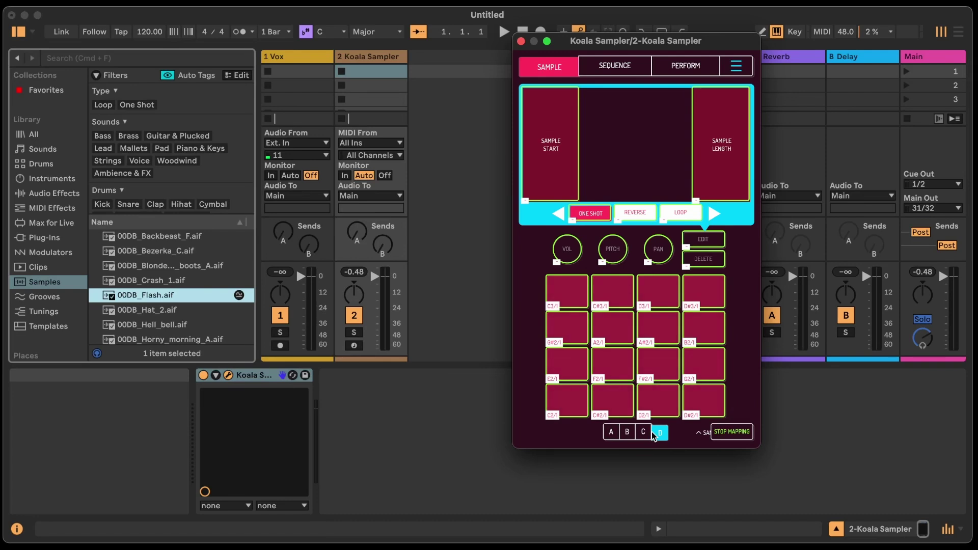
left_click(616, 434)
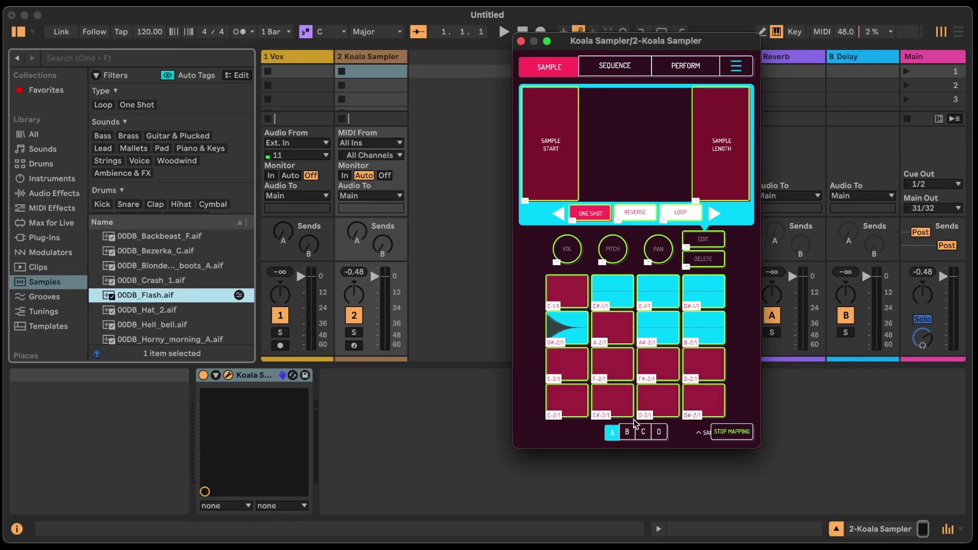
Review Koala's MIDI, Extras, Audio and General settings, then close them and end MIDI mapping.
left_click(736, 65)
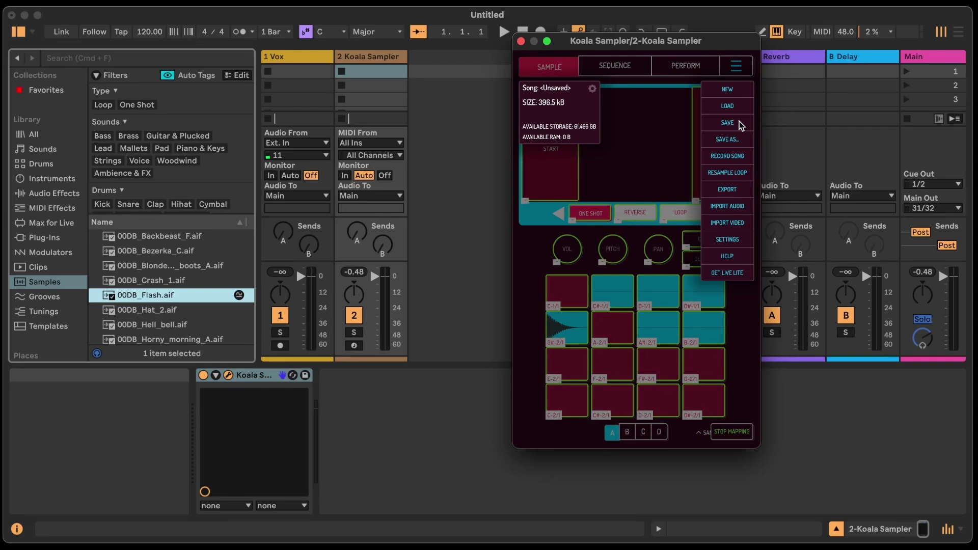
left_click(726, 244)
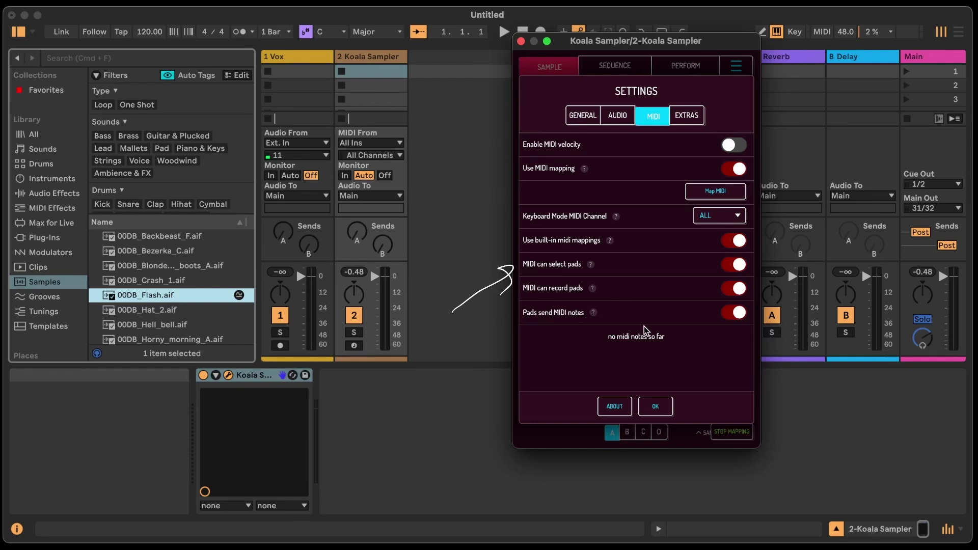
left_click(685, 118)
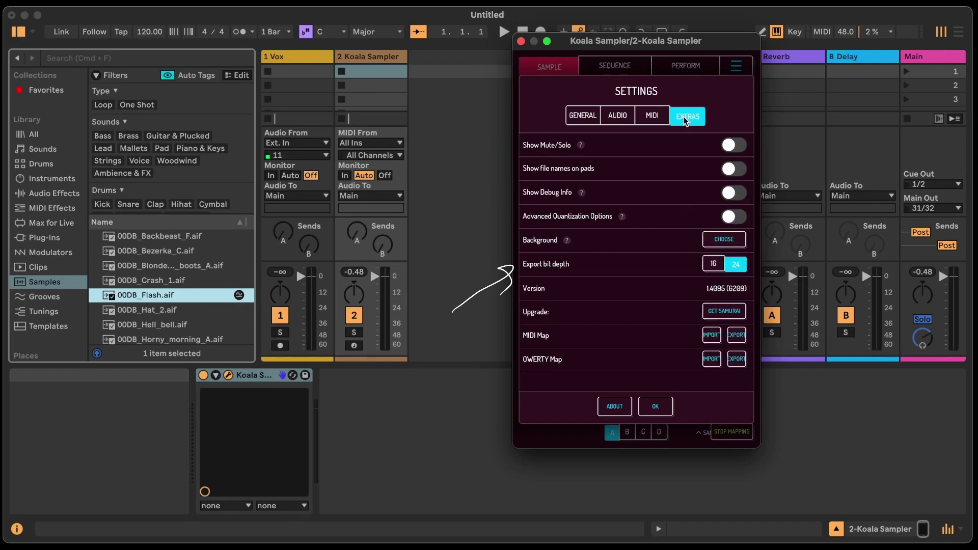
left_click(649, 121)
left_click(616, 120)
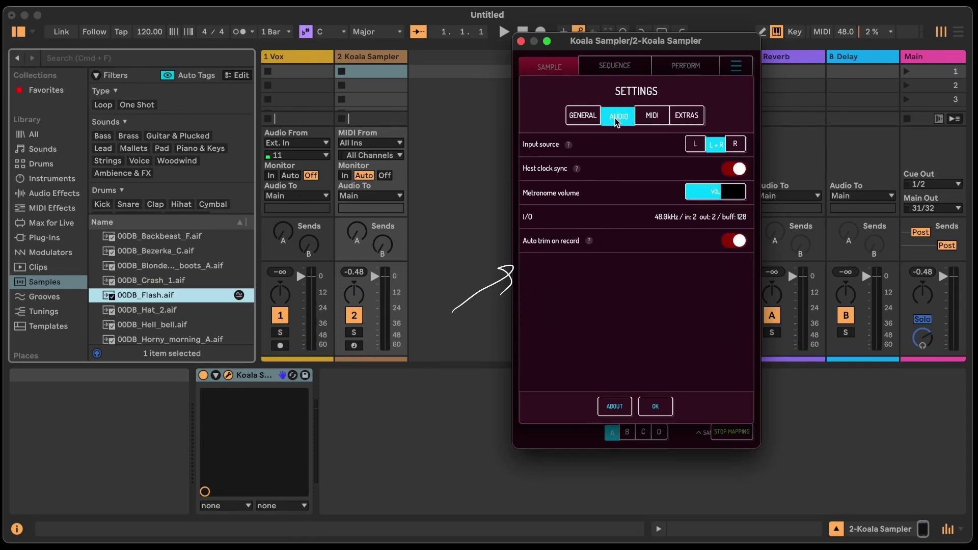
left_click(584, 122)
left_click(658, 404)
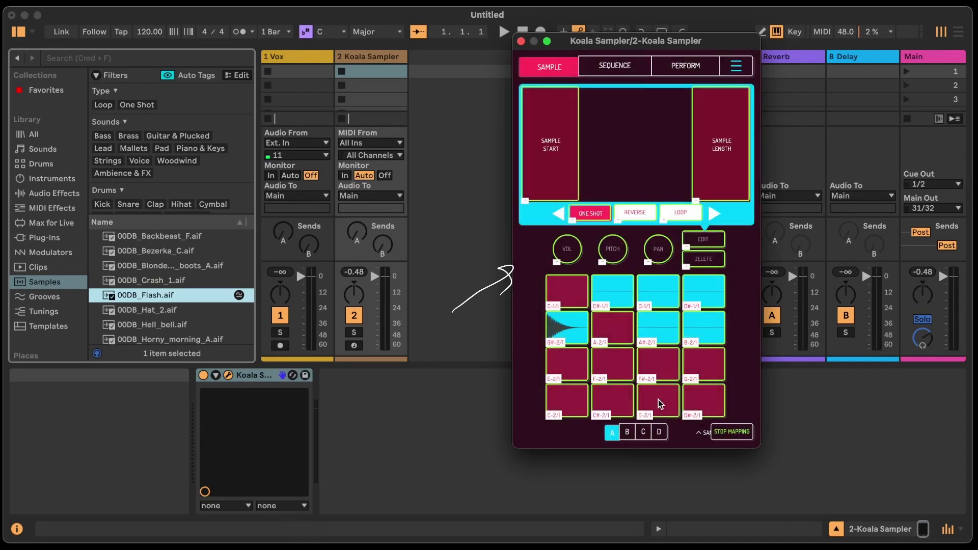
left_click(738, 433)
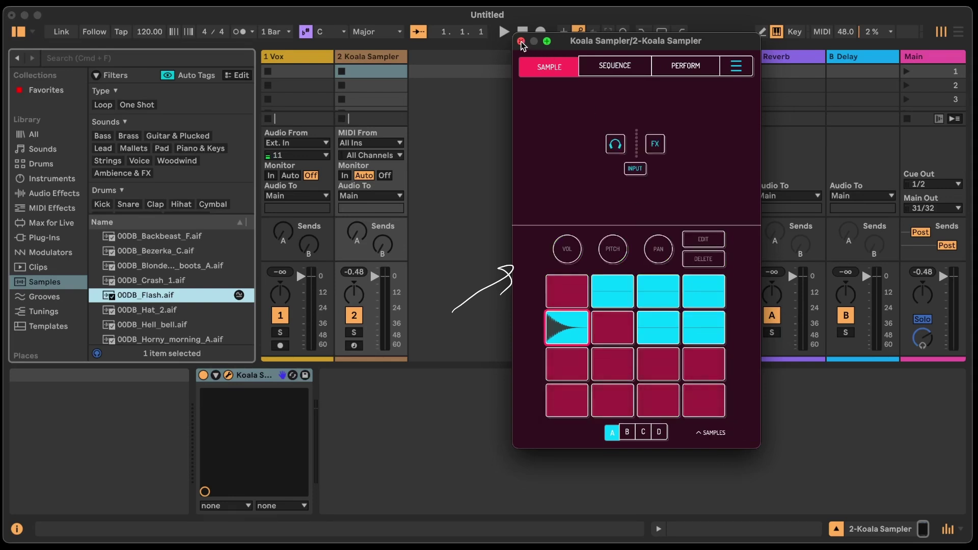
Audition the bass sample pad again and check the Vox track's Audio To options without changing the routing.
left_click(572, 323)
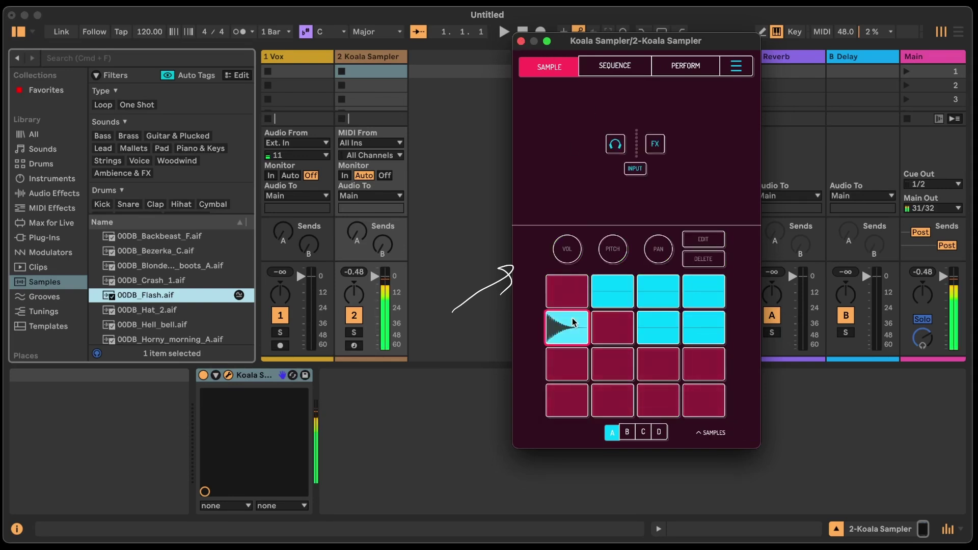
left_click(571, 324)
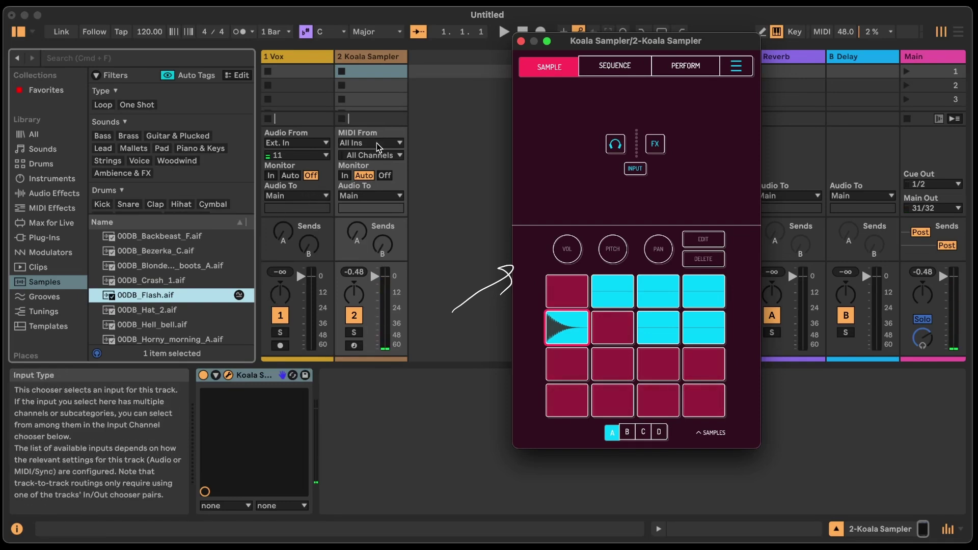
left_click(308, 196)
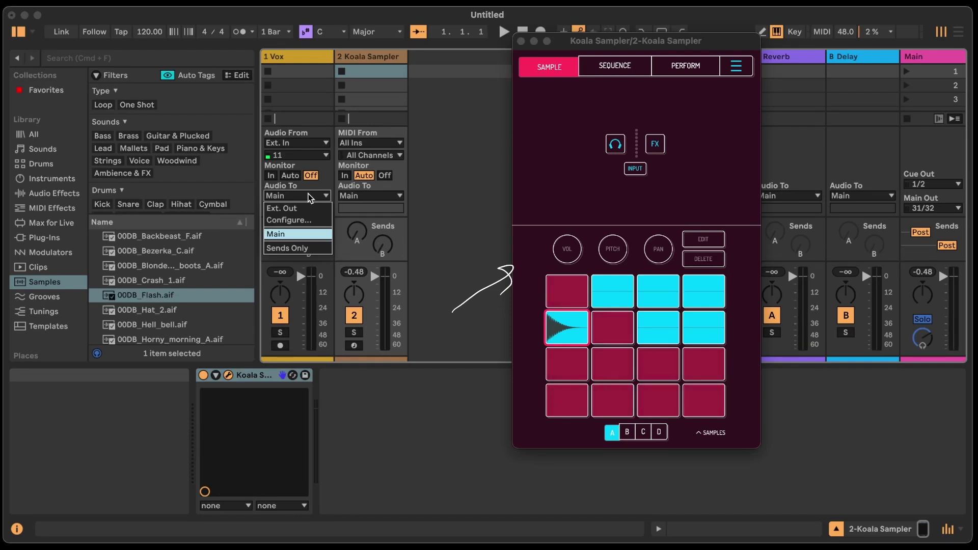
left_click(465, 177)
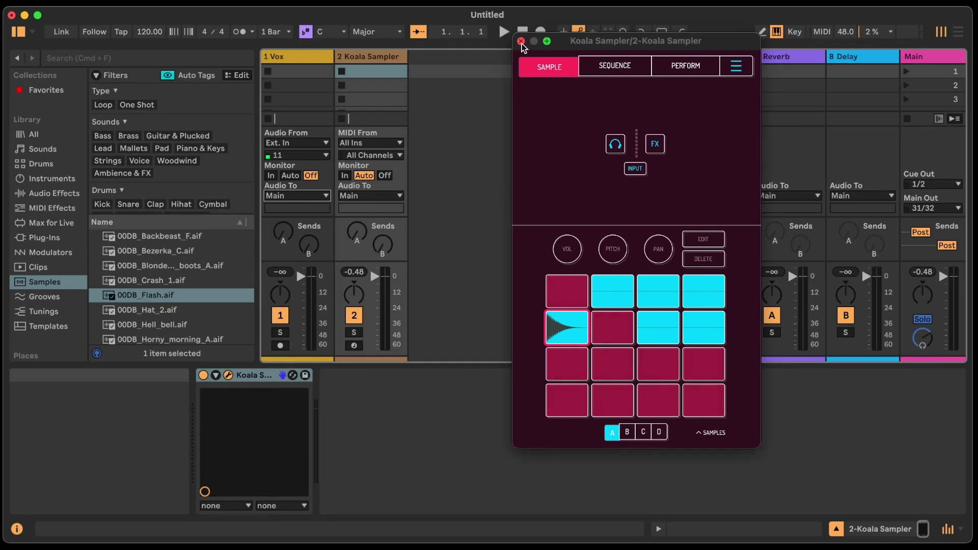
Look briefly at Koala's Sequence view, return to the Sample view and close the plug-in window.
left_click(614, 68)
left_click(548, 66)
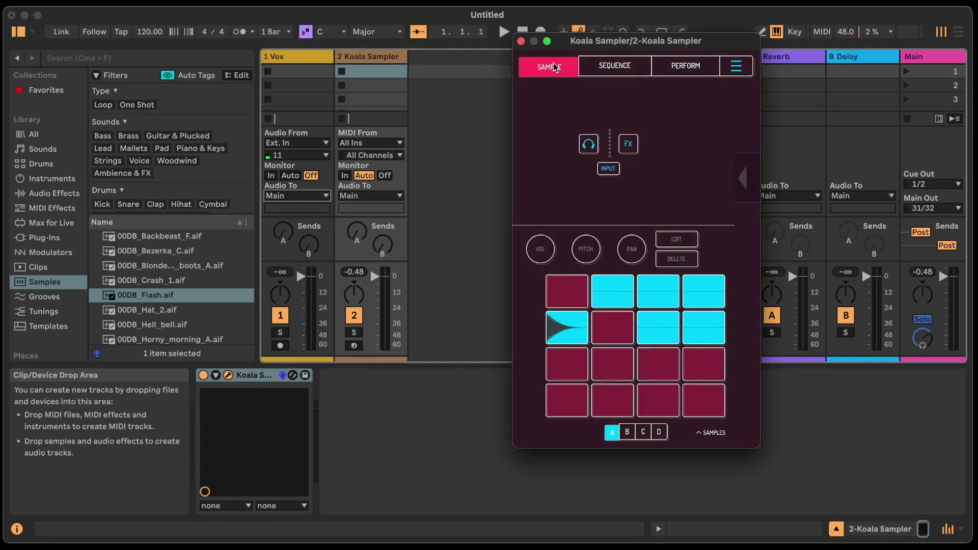
left_click(521, 41)
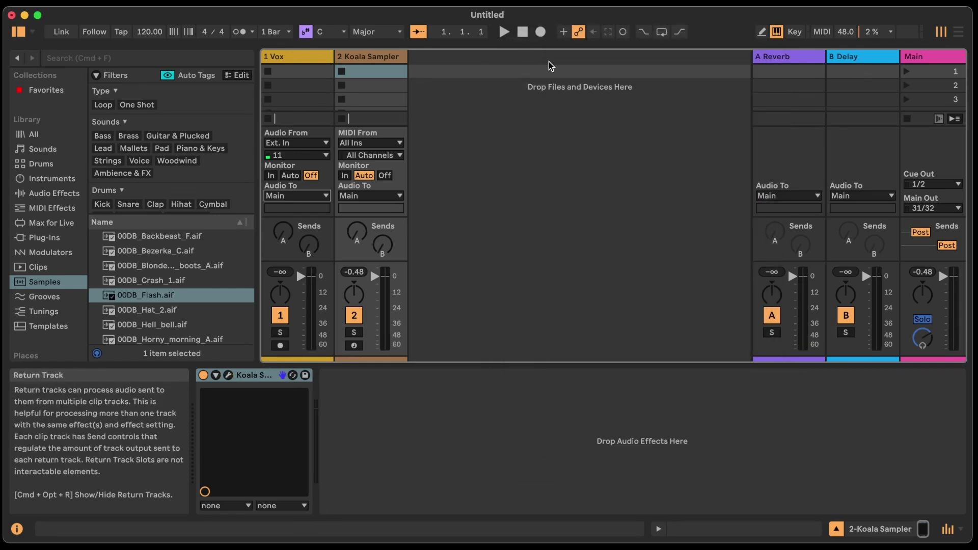
Search the plug-ins for "koal" and add the audio effect version of Koala Sampler on a new audio track.
left_click(53, 237)
left_click(94, 60)
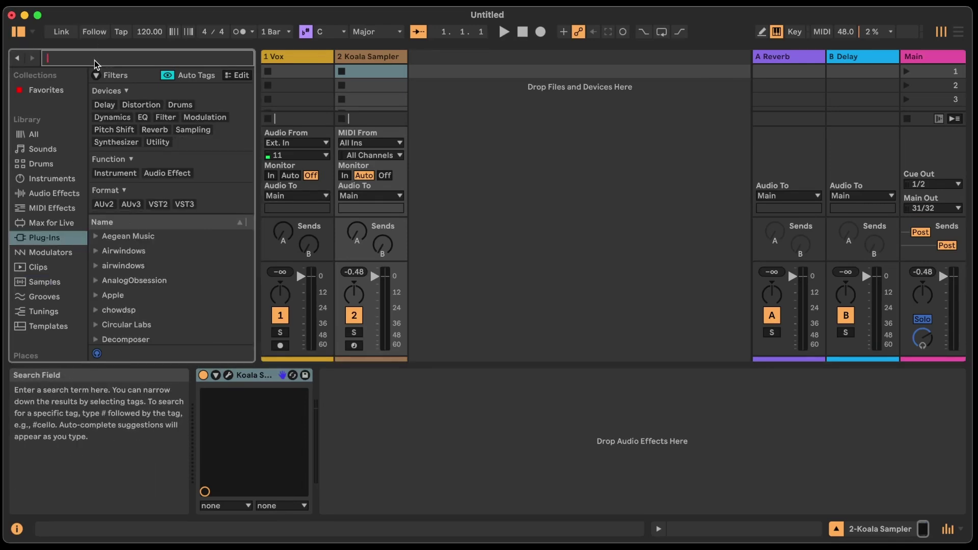
type("koal")
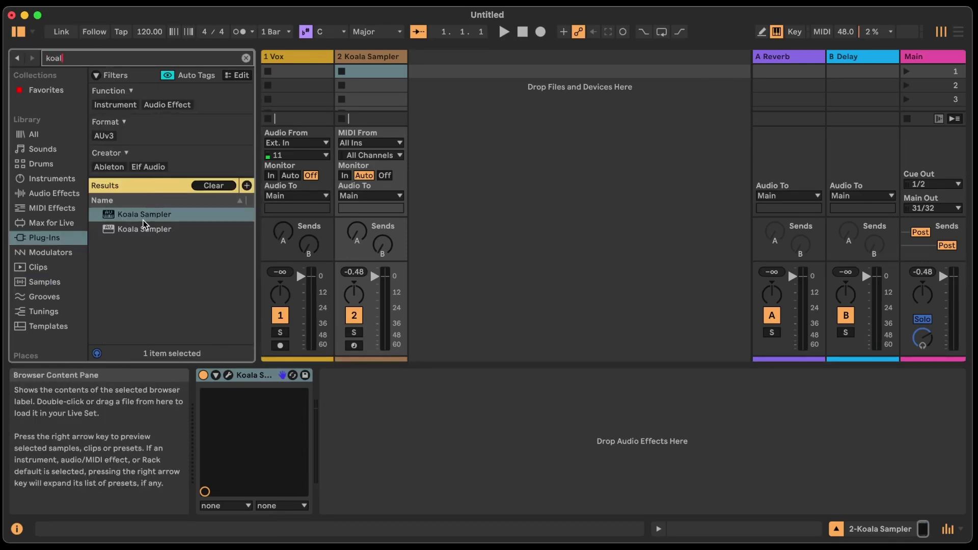
left_click(144, 231)
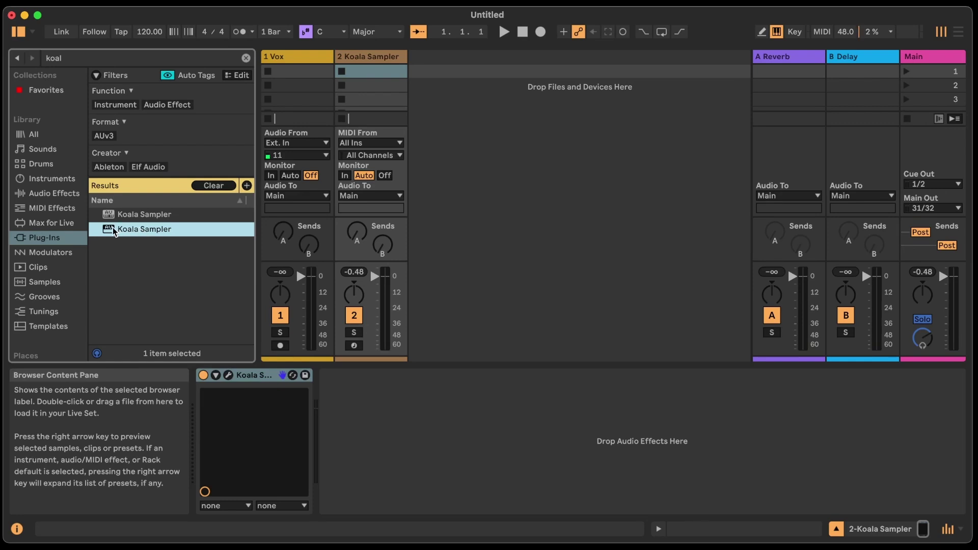
left_click_drag(112, 228, 458, 224)
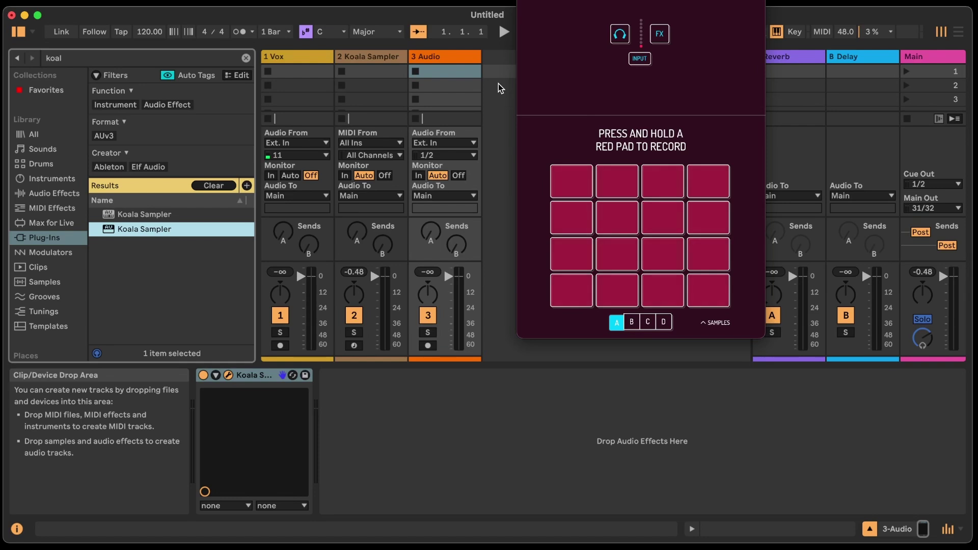
Select the 3 Audio track and reopen its Koala Sampler window, placing it clear of the track's input settings.
left_click_drag(598, 0, 644, 87)
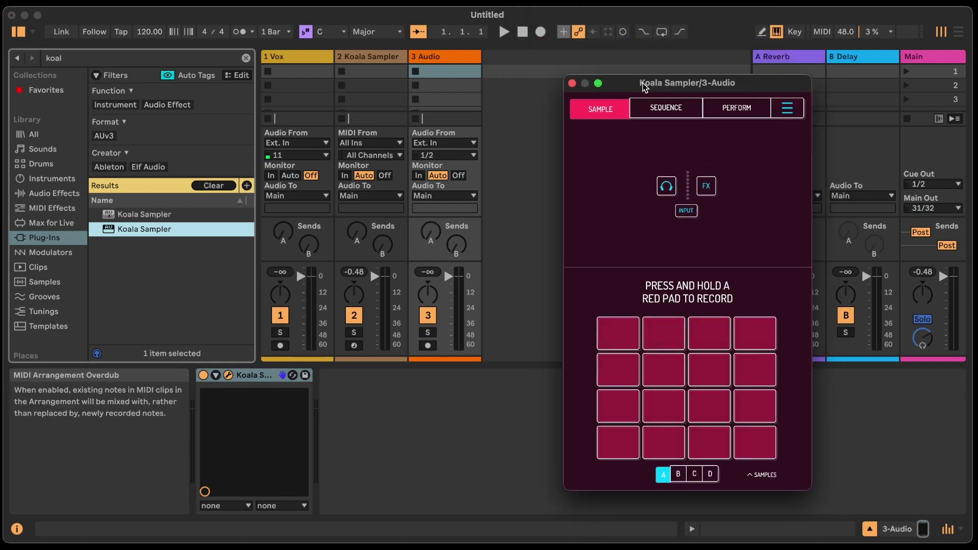
left_click(572, 84)
left_click(433, 63)
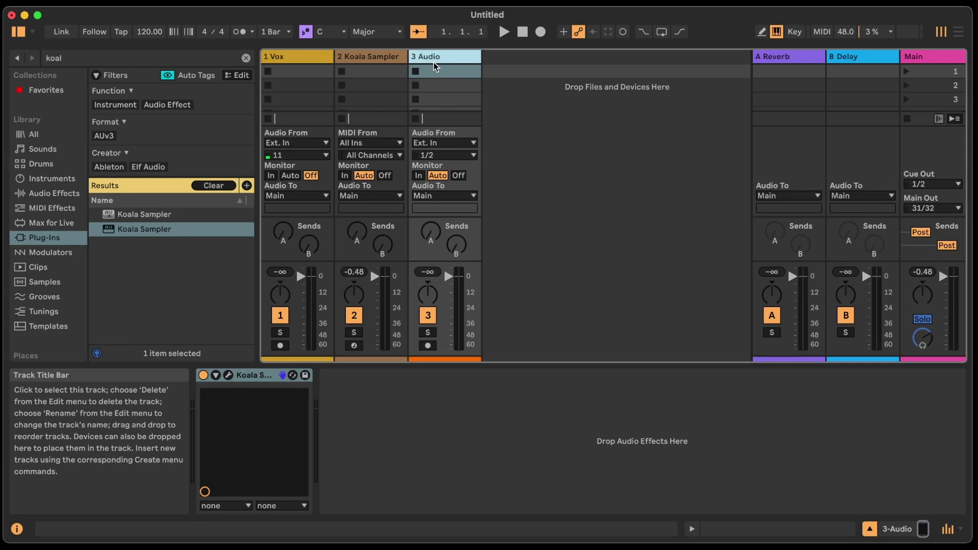
left_click(229, 376)
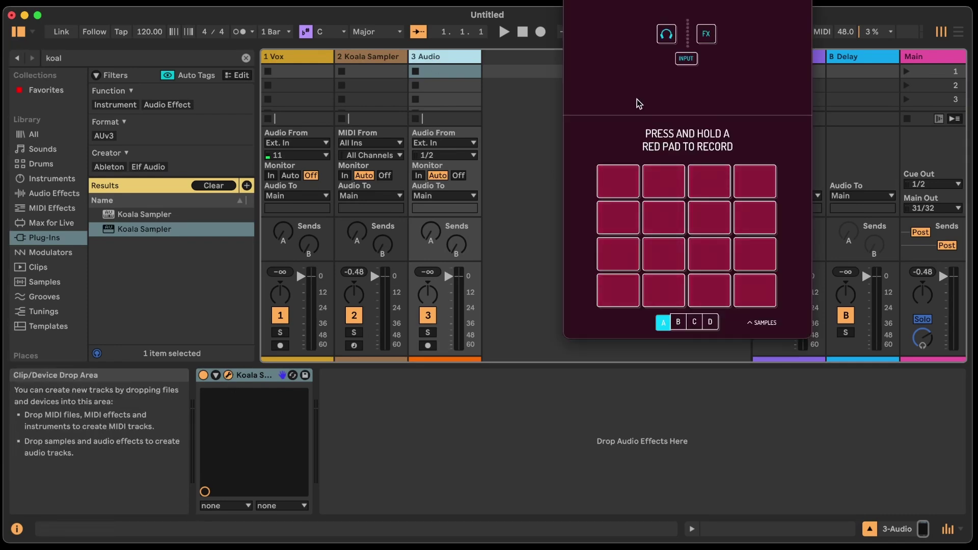
mouse_move(636, 102)
left_mouse_down()
mouse_move(642, 80)
mouse_move(641, 113)
mouse_move(636, 104)
left_mouse_up()
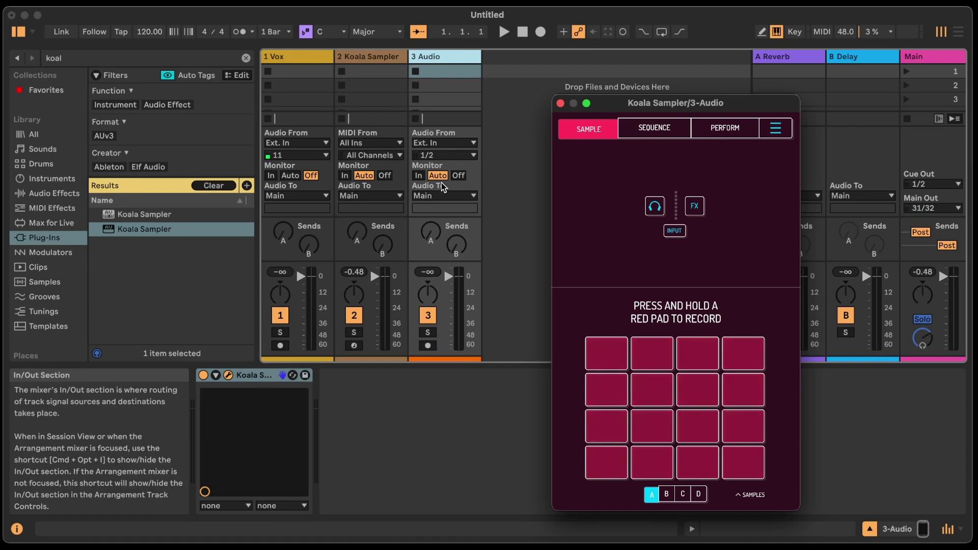
Set the 3 Audio track's input to Ext. In, channel 11.
left_click(458, 142)
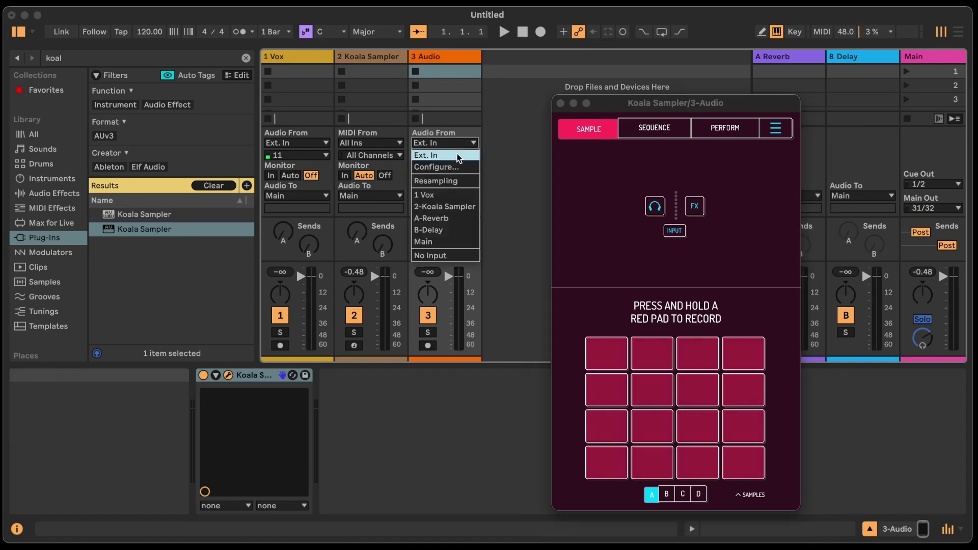
left_click(458, 155)
left_click(457, 155)
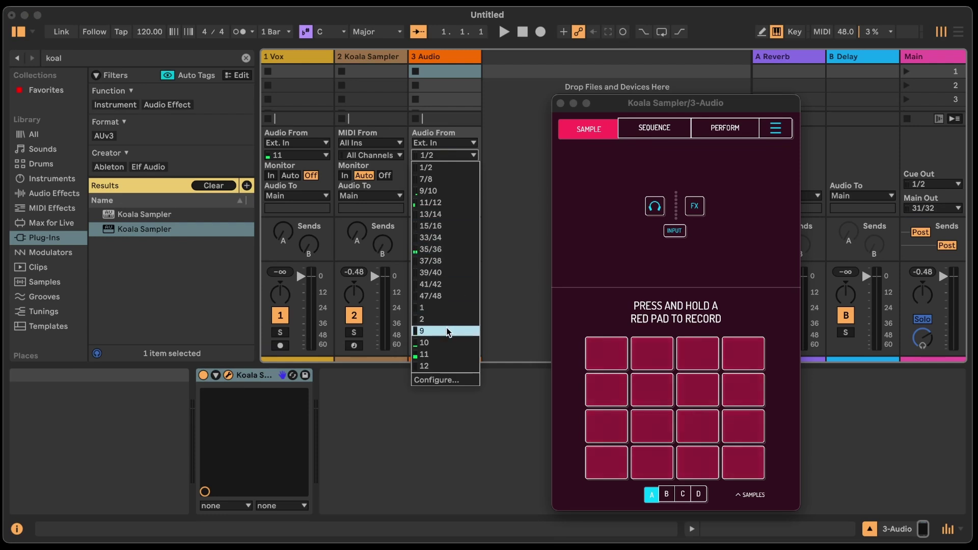
left_click(452, 355)
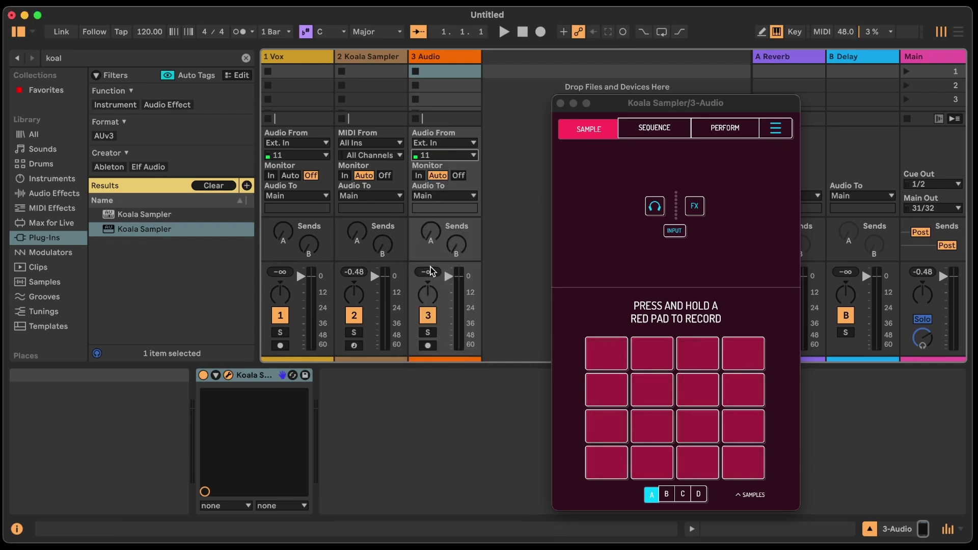
Arm the 3 Audio track for recording and record a vocal sample onto each of Koala's four first-row pads.
left_click(428, 345)
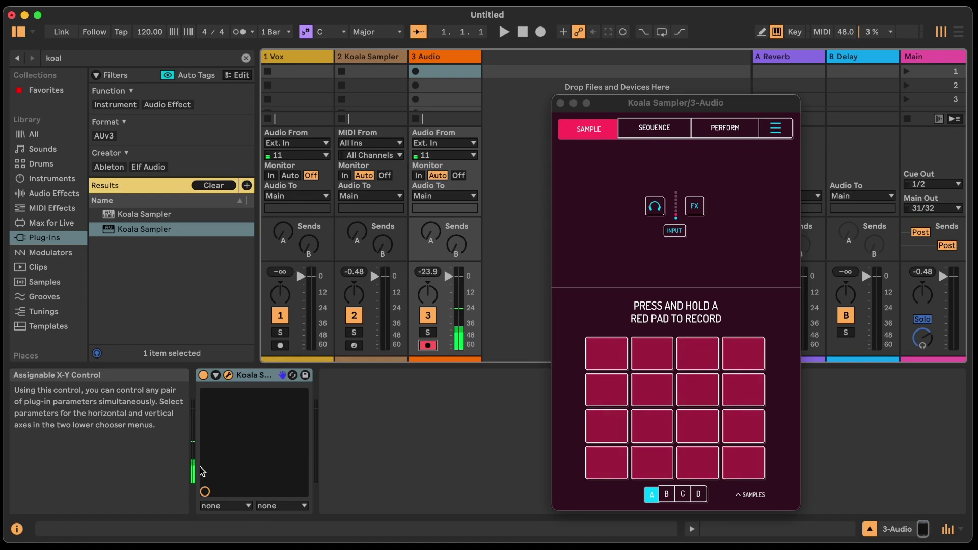
left_click(607, 355)
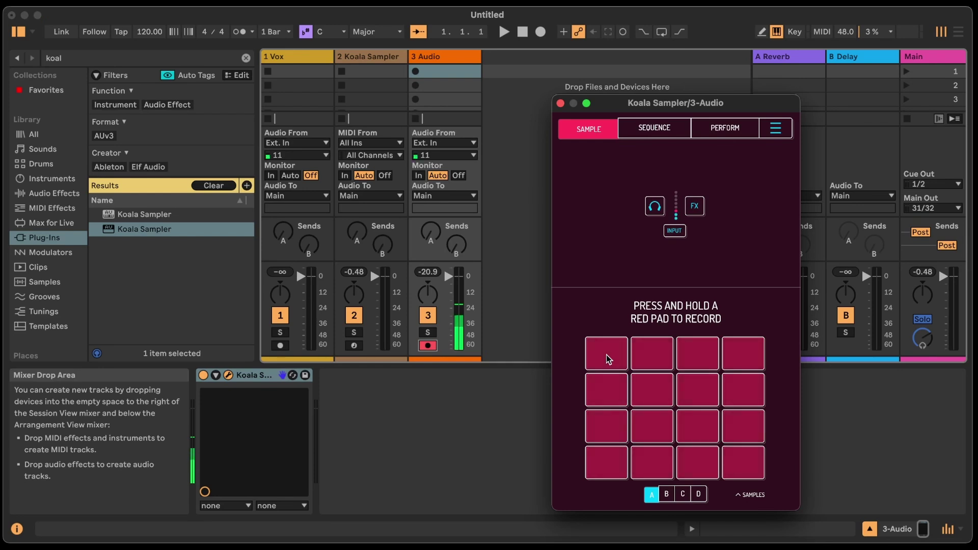
left_click(605, 355)
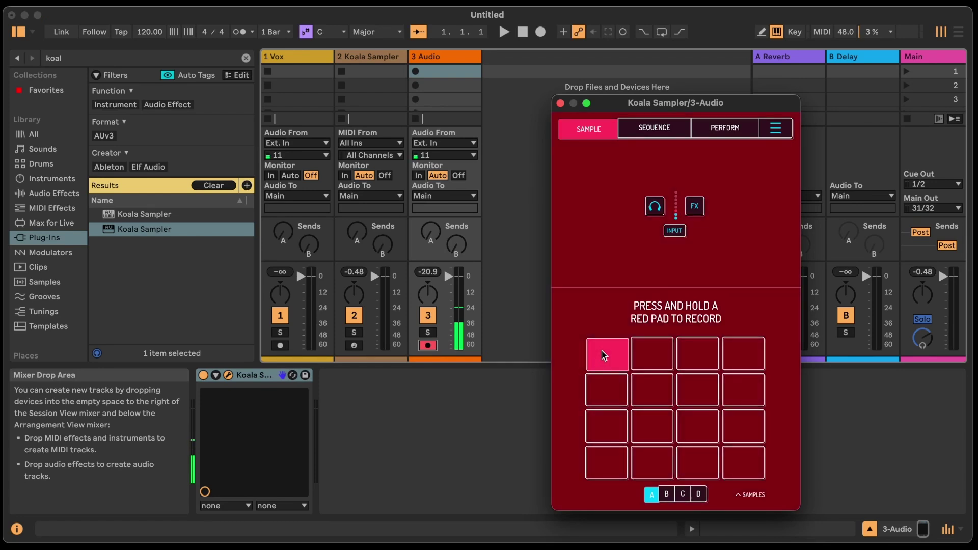
left_click(654, 351)
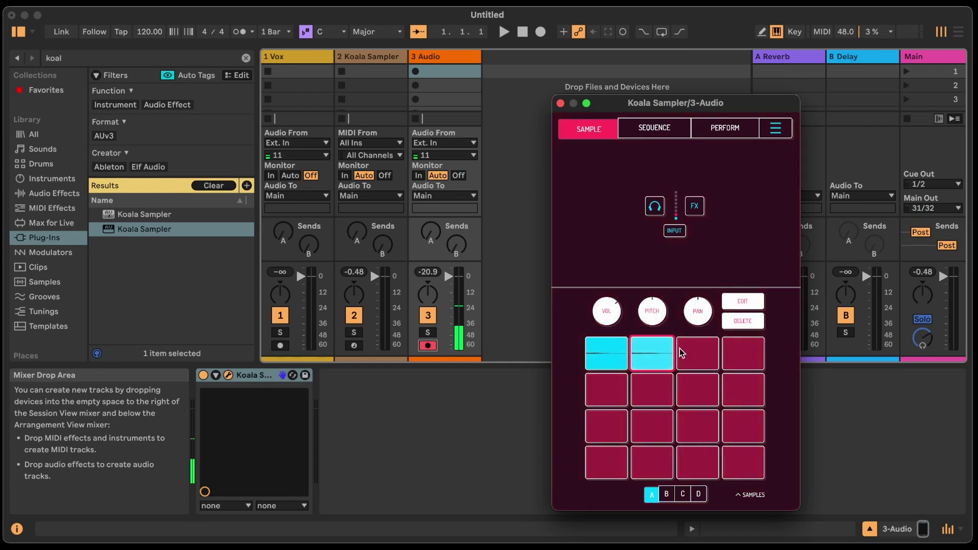
left_click(698, 354)
left_click(745, 356)
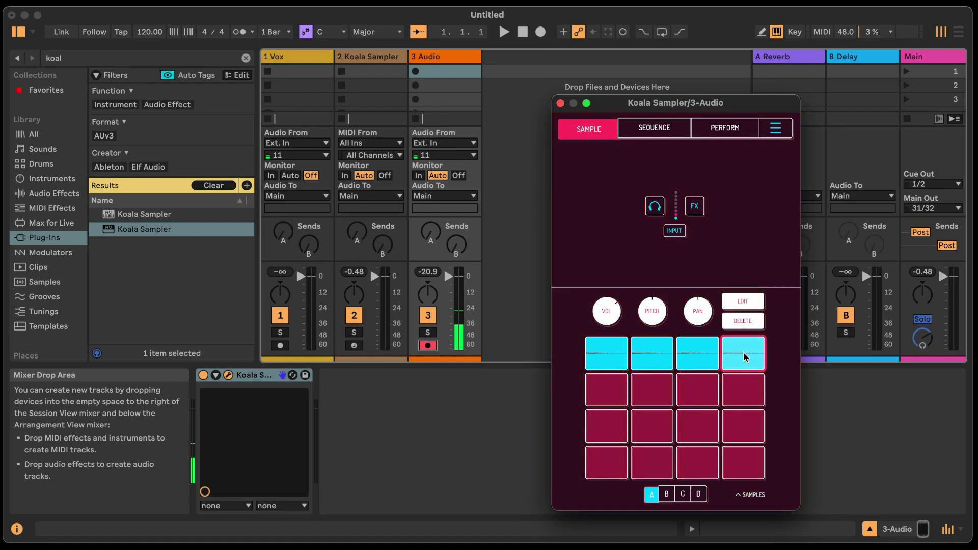
Audition the first pad, raise its sample volume, and close the 3 Audio track's Koala Sampler window.
left_click(605, 356)
left_click(609, 356)
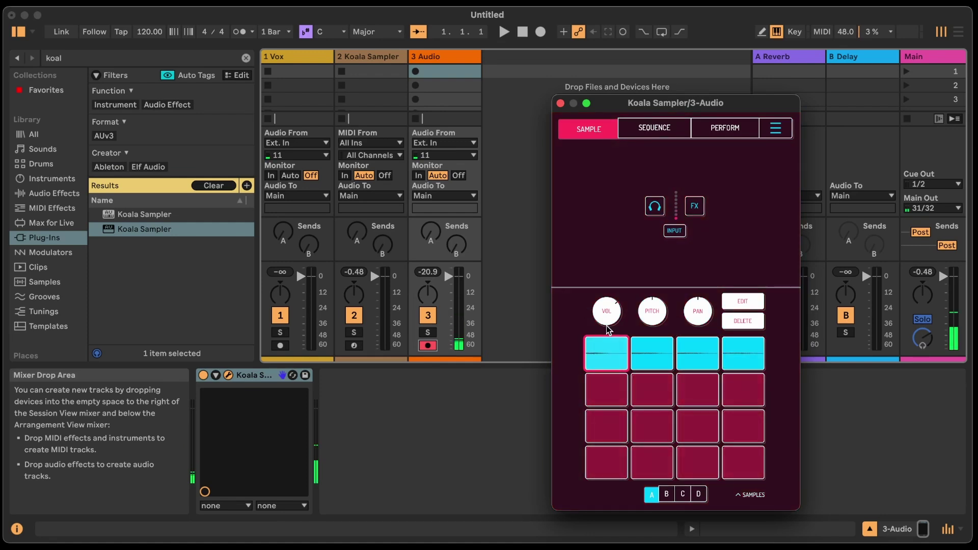
left_click_drag(607, 312, 611, 278)
left_click(606, 356)
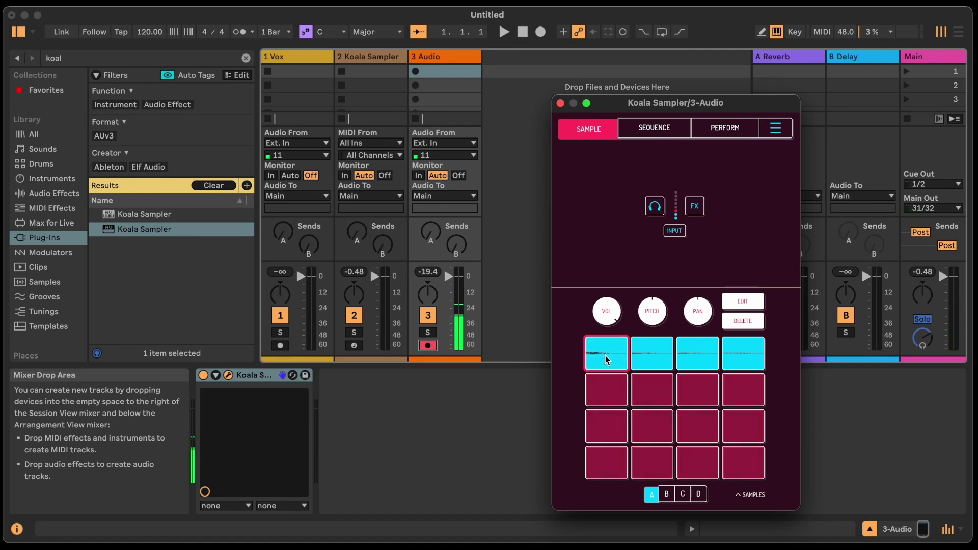
left_click(561, 103)
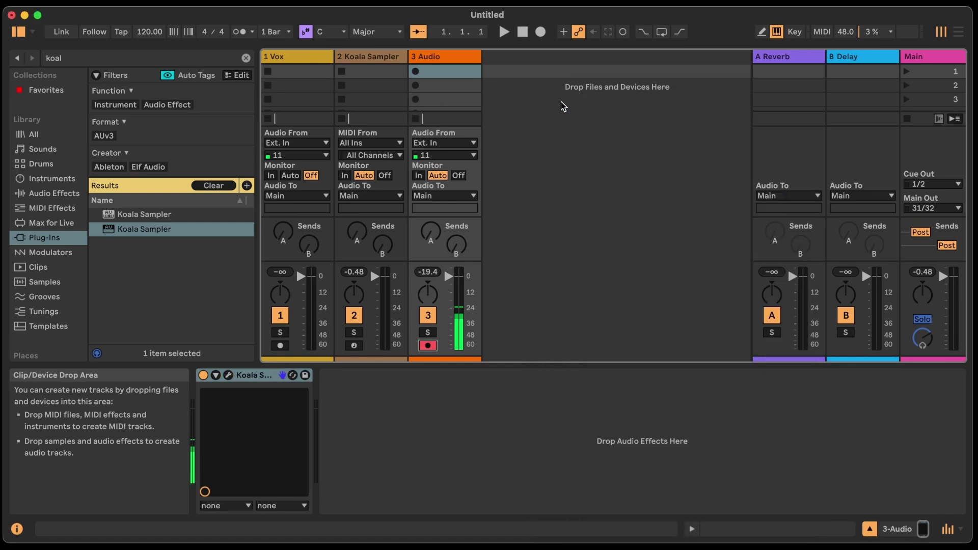
Insert a new return track C and load the audio effect version of Koala Sampler on it.
right_click(883, 62)
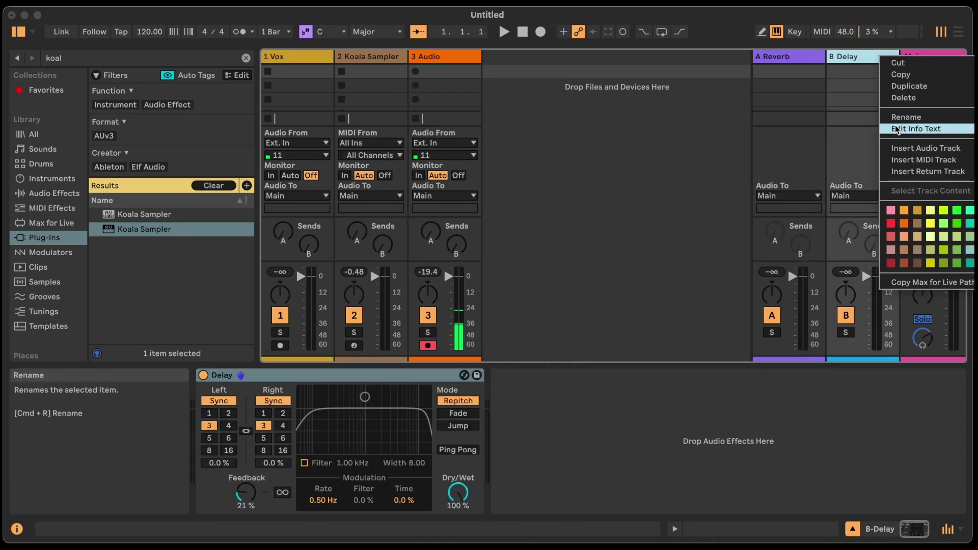
left_click(907, 169)
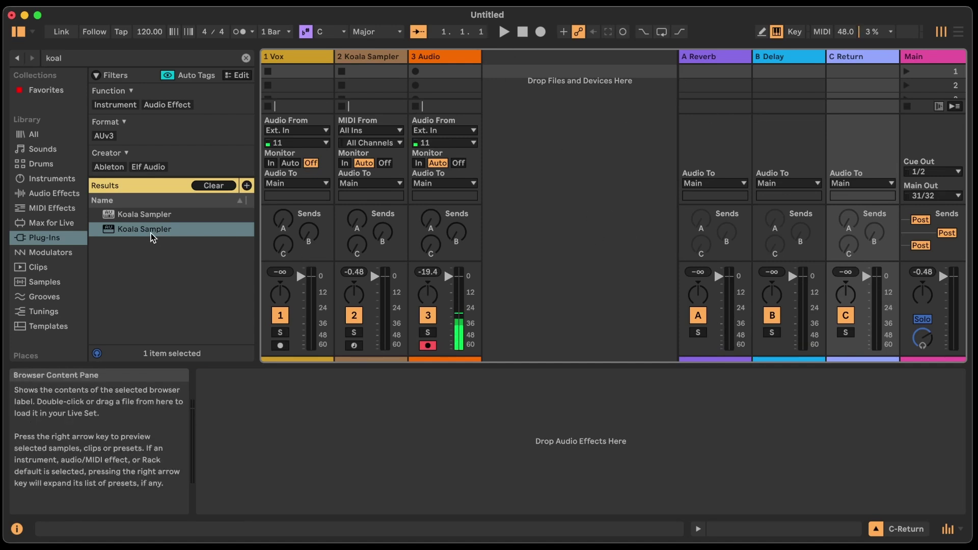
left_click_drag(159, 230, 854, 66)
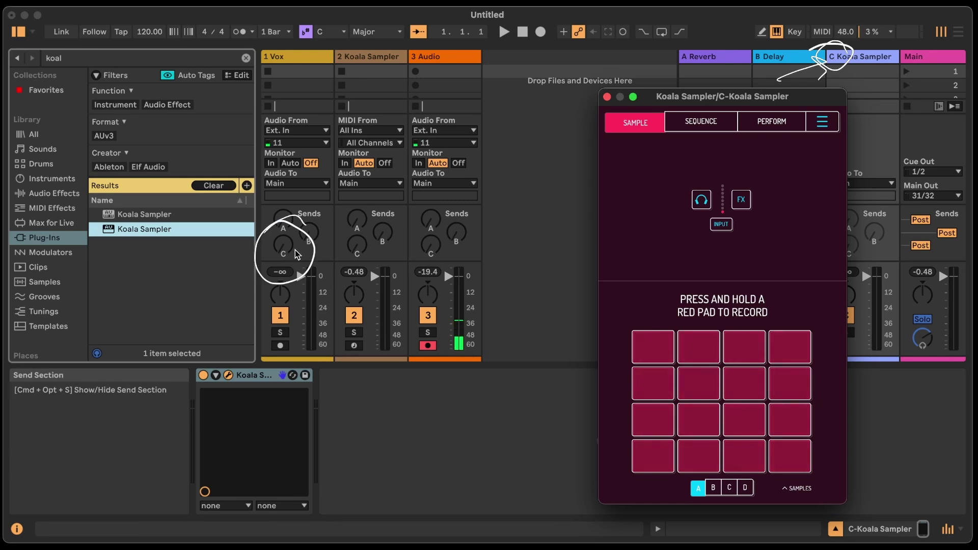
Turn up send C on the 1 Vox track and set the track's monitoring to In.
left_click_drag(283, 245, 283, 204)
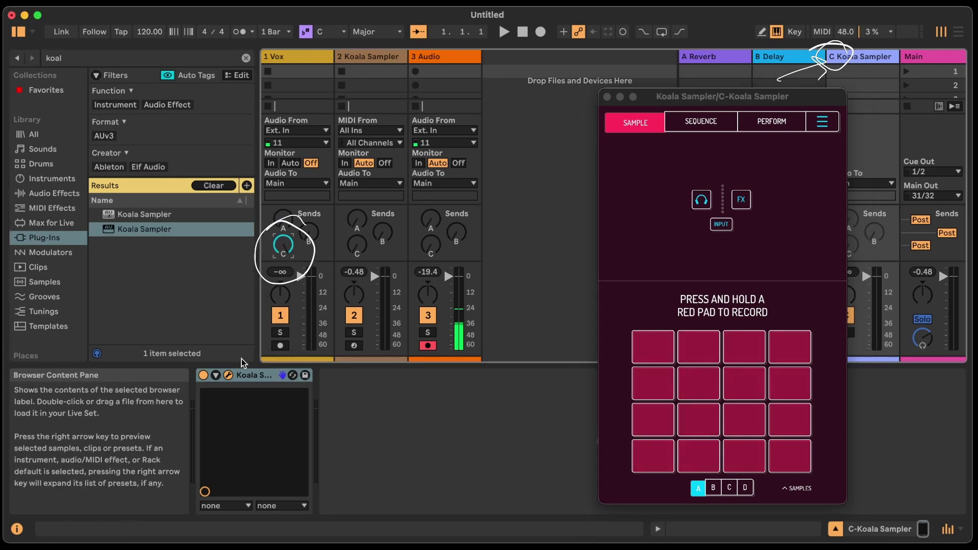
left_click(291, 163)
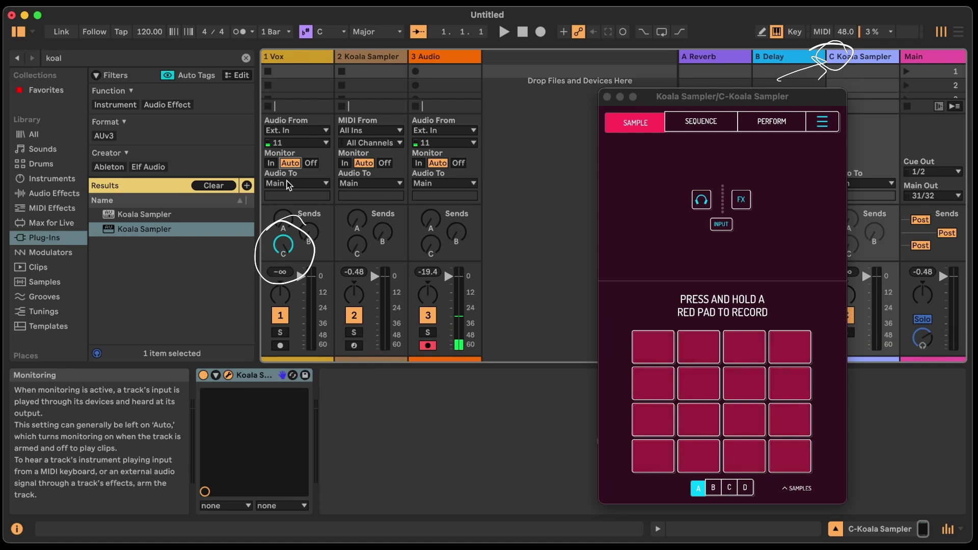
left_click(270, 163)
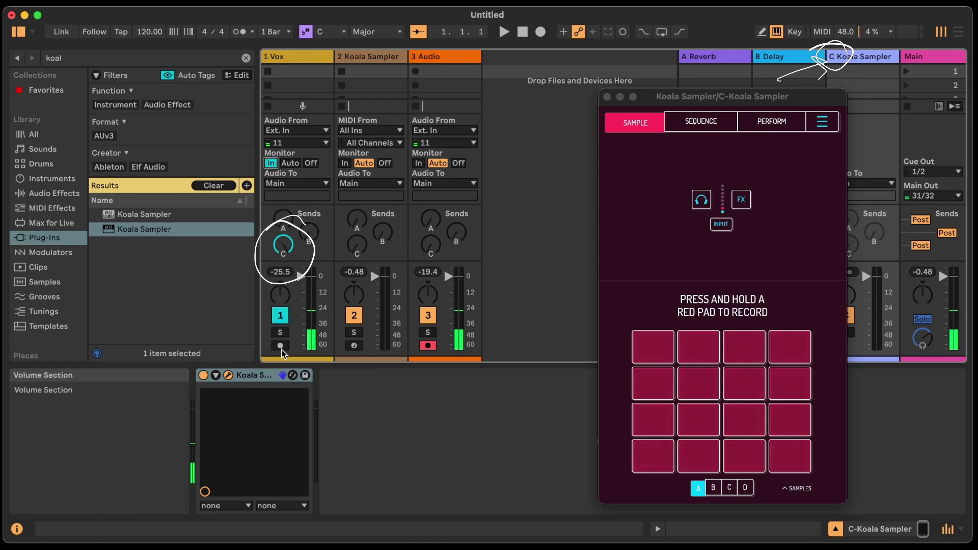
Switch the 1 Vox track's monitoring to Auto, route its output to Sends Only, and restore monitoring to In.
left_click(290, 163)
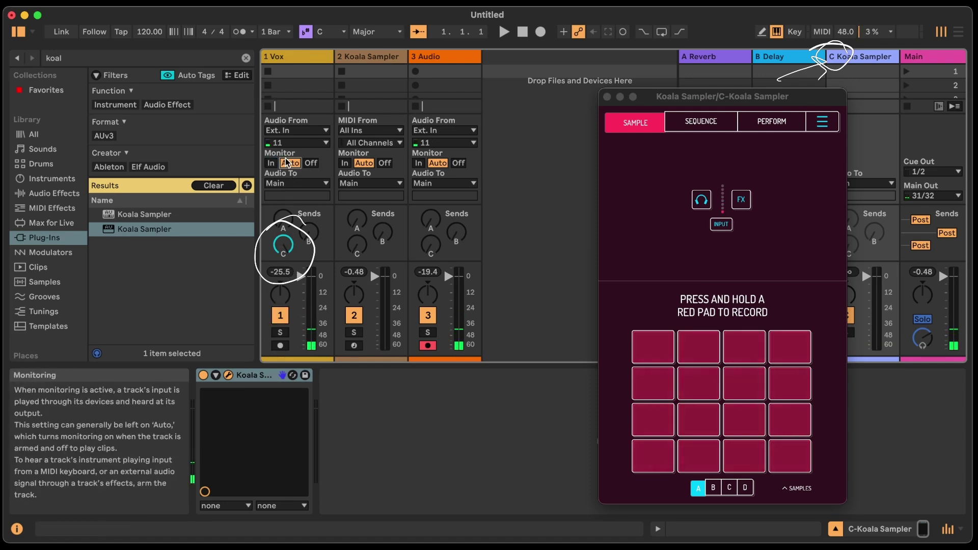
left_click(293, 183)
left_click(284, 246)
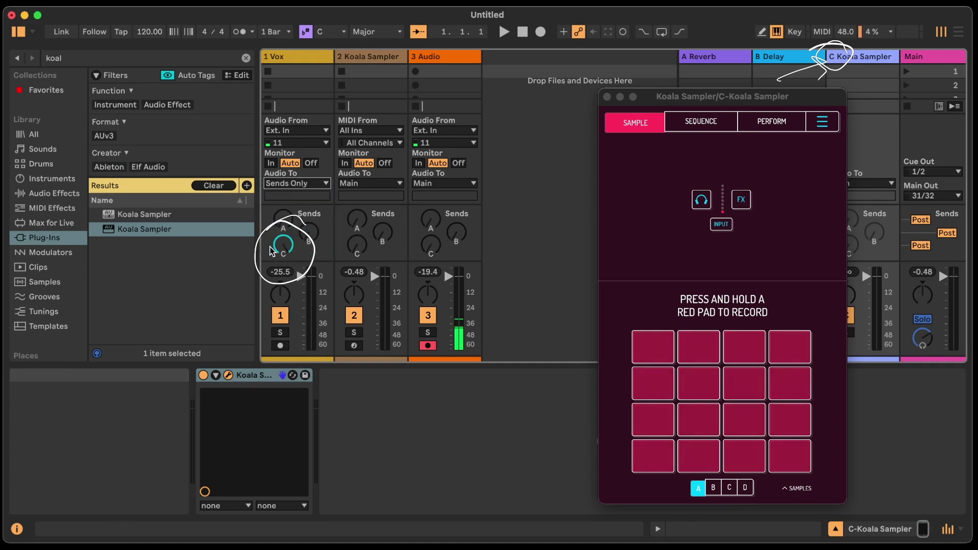
left_click(270, 163)
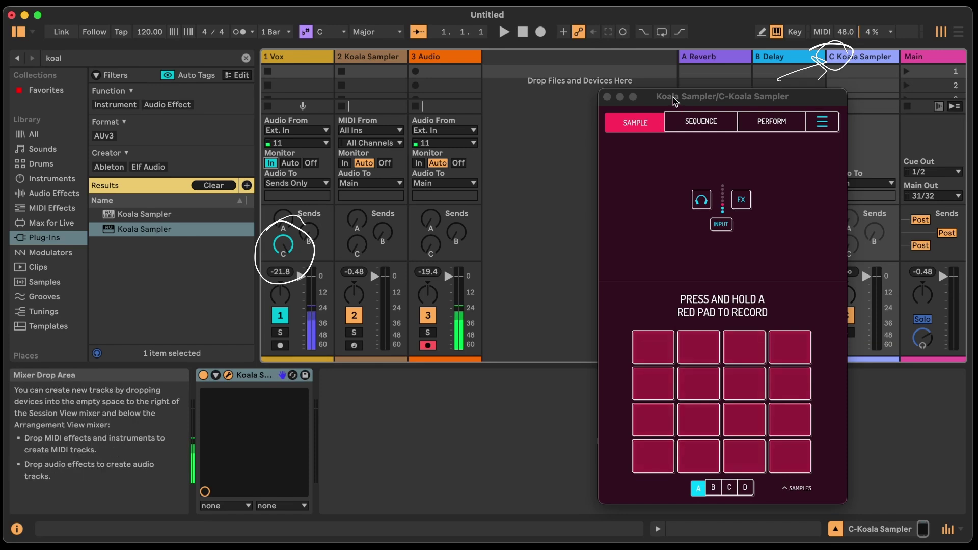
Move the return track's Koala window aside and close it, and review the 2 Koala Sampler and 3 Audio tracks.
left_click_drag(713, 96, 613, 57)
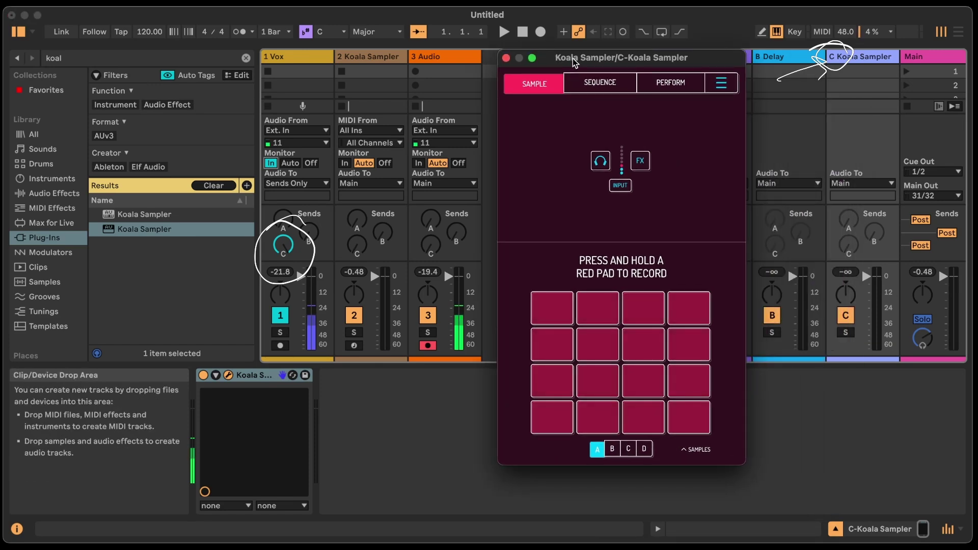
left_click(283, 245)
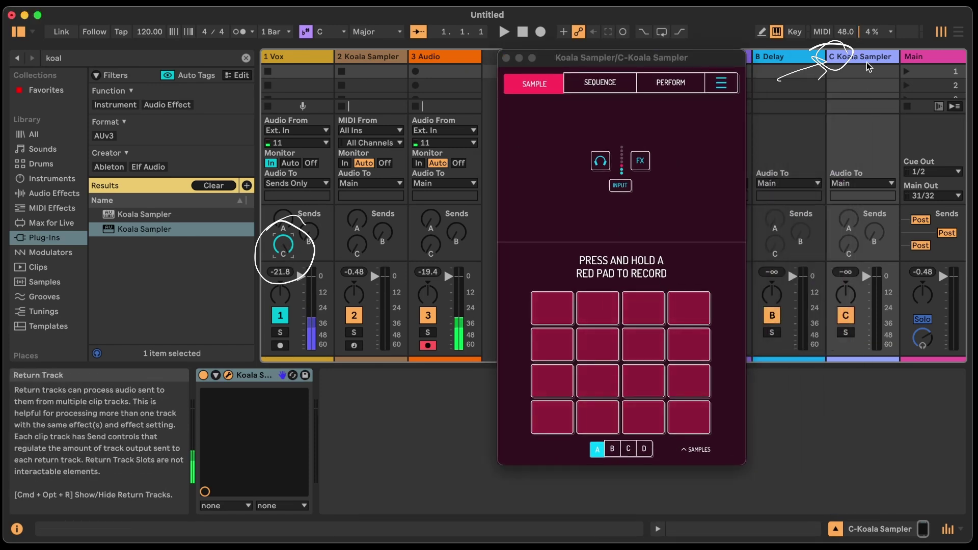
left_click(273, 383)
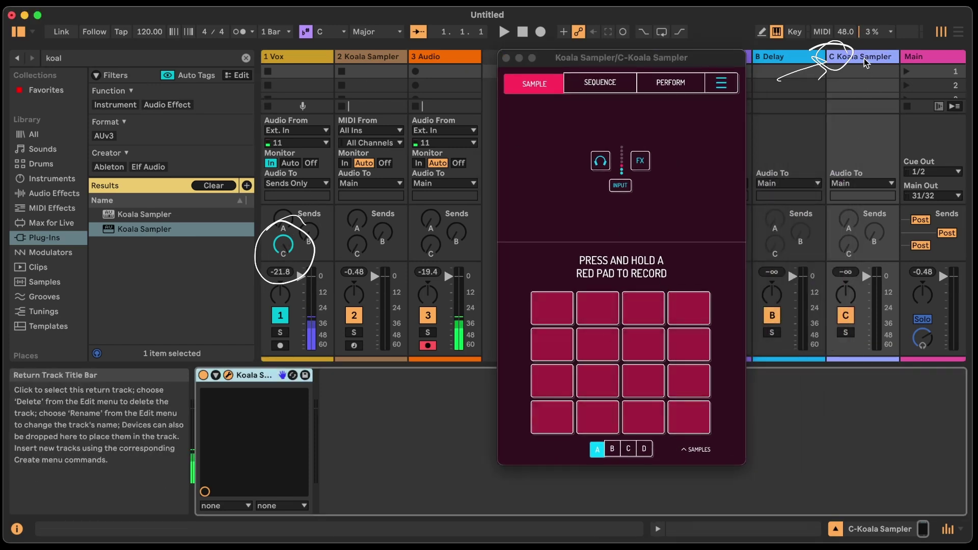
left_click(228, 376)
left_click(431, 58)
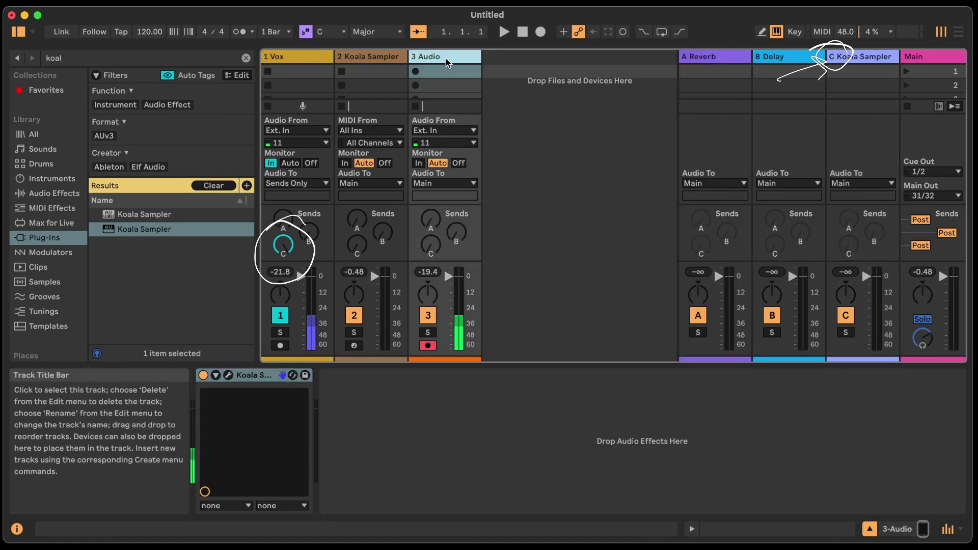
left_click(383, 59)
left_click(435, 60)
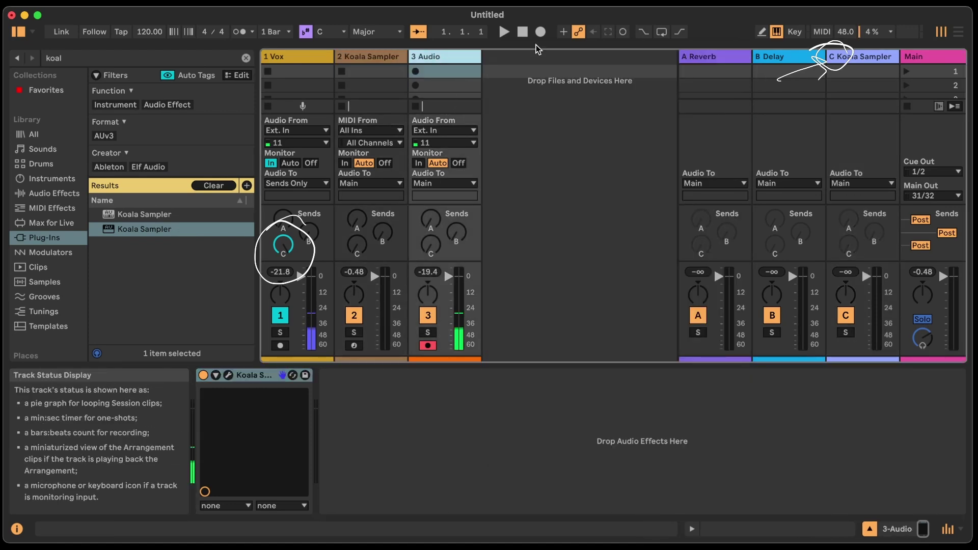
Select the C Koala Sampler return track and reopen its Koala window, placing it fully in view.
left_click(854, 62)
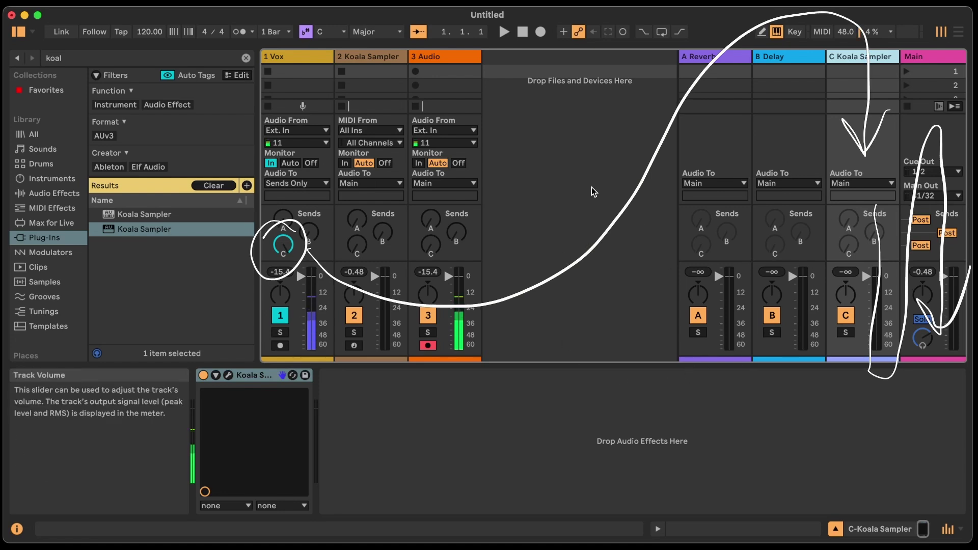
left_click(228, 375)
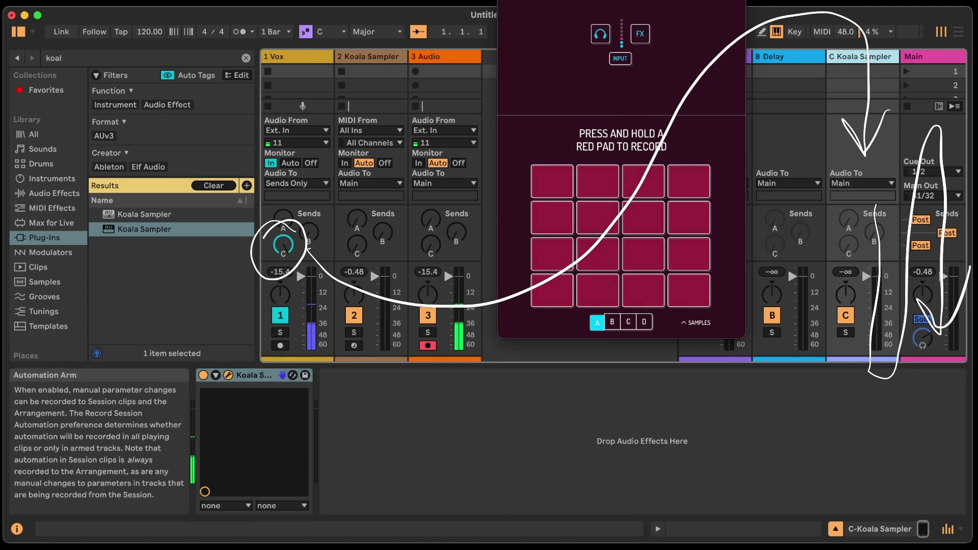
left_click_drag(597, 0, 625, 90)
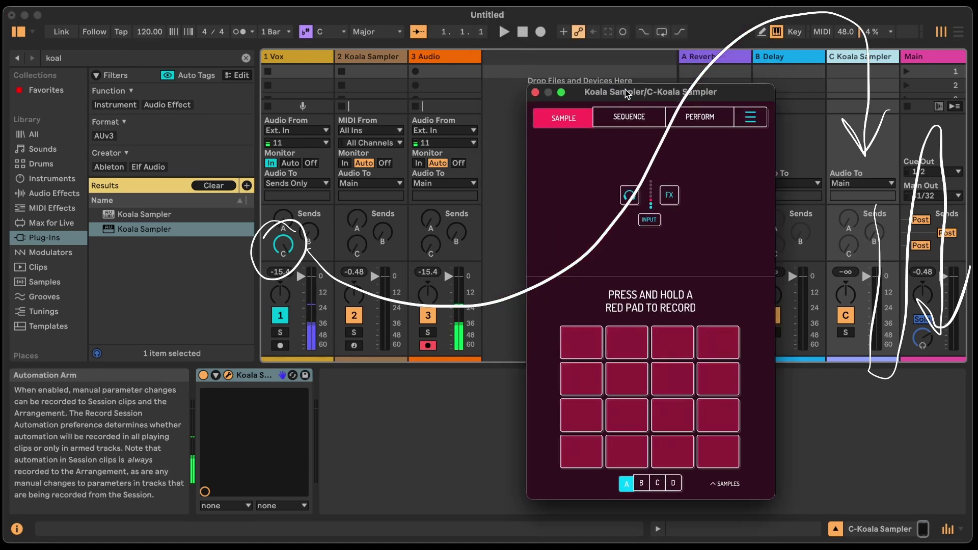
Record vocal samples onto the four first-row pads of the return track's Koala Sampler.
left_click(579, 335)
left_click(629, 334)
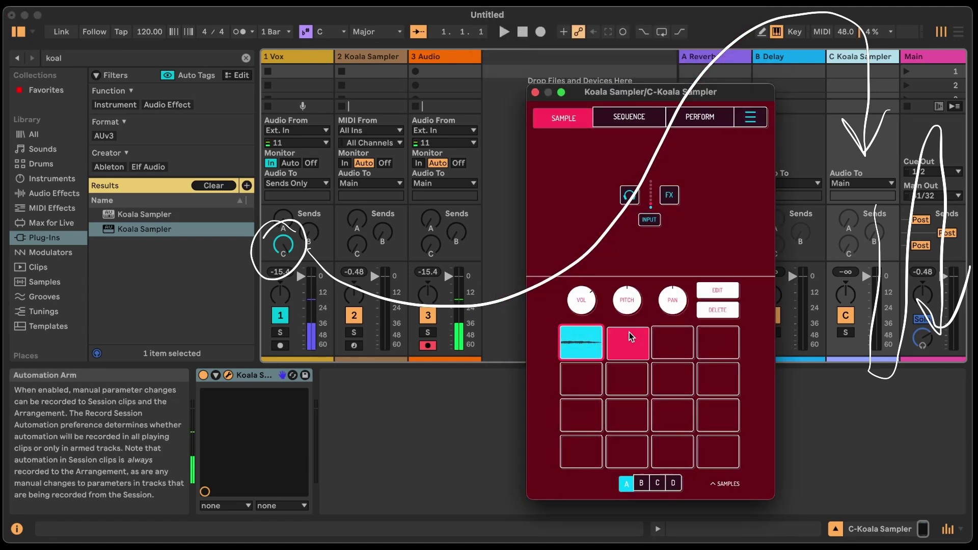
left_click(673, 340)
left_click(716, 342)
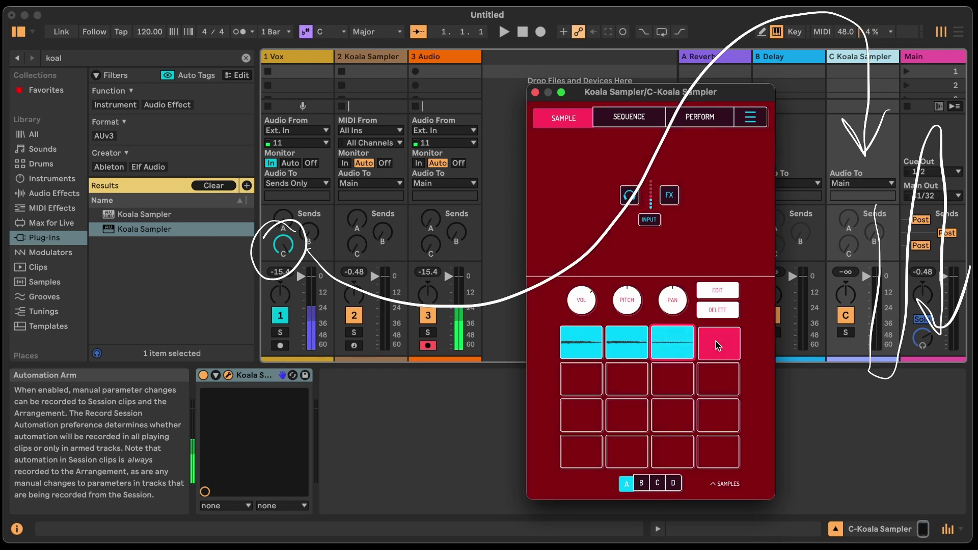
Play back the four first-row pads in order on the return track's Koala Sampler.
left_click(580, 343)
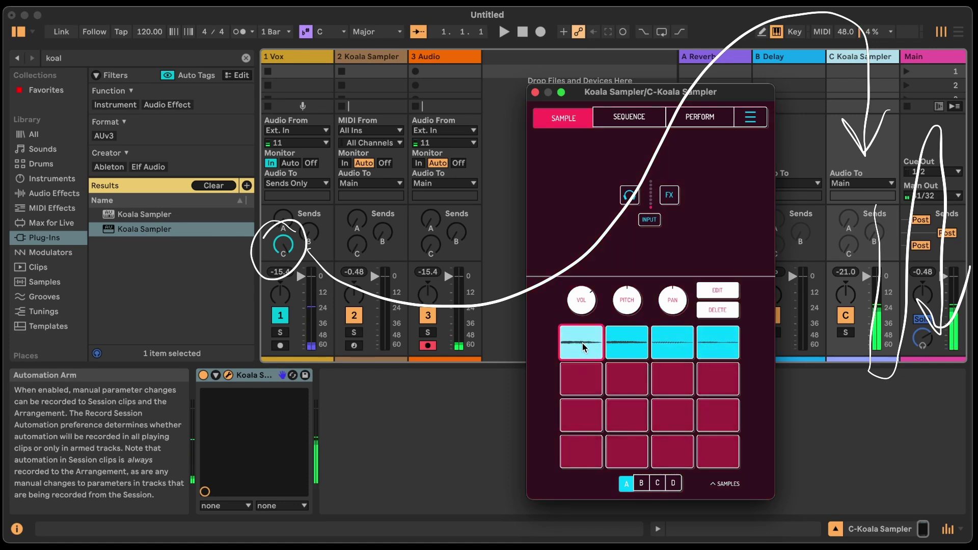
left_click(616, 341)
left_click(668, 340)
left_click(711, 345)
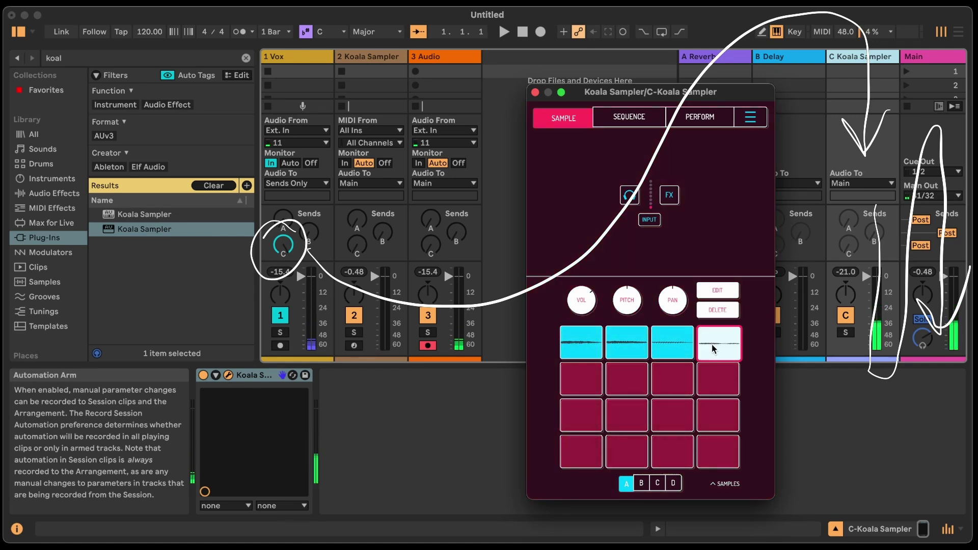
Record vocal samples onto the four second-row pads of the return track's Koala Sampler.
left_click(579, 380)
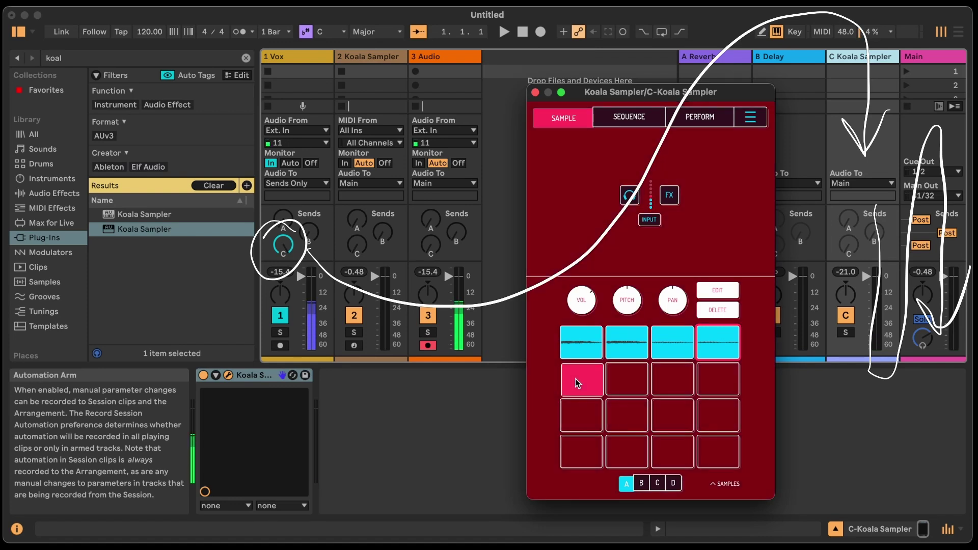
left_click(619, 380)
left_click(677, 381)
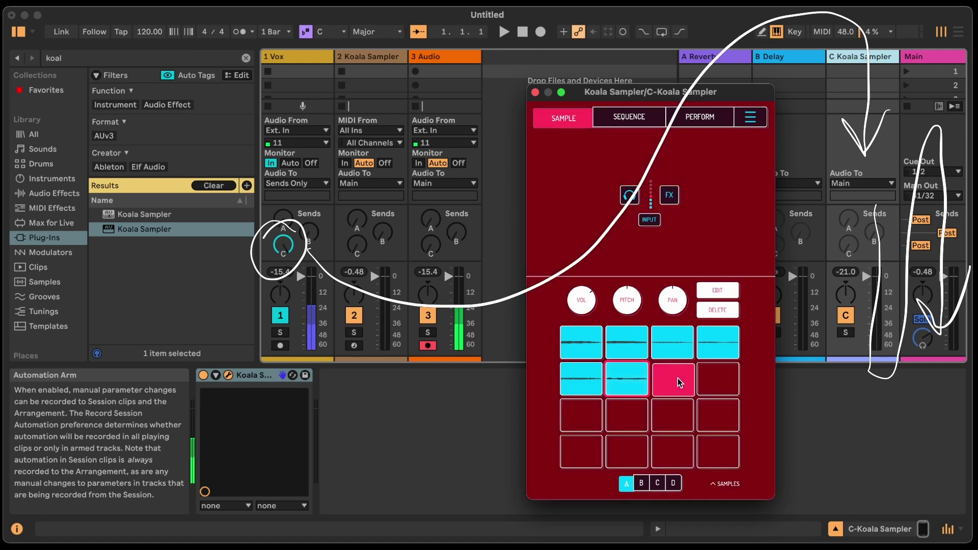
left_click(718, 378)
Play back the four second-row pads in order on the return track's Koala Sampler.
left_click(583, 384)
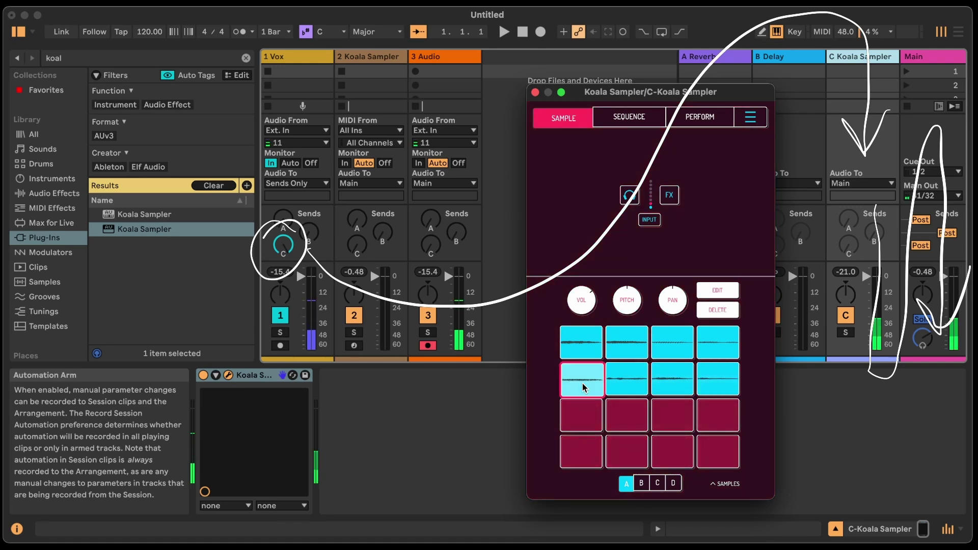
left_click(610, 380)
left_click(669, 382)
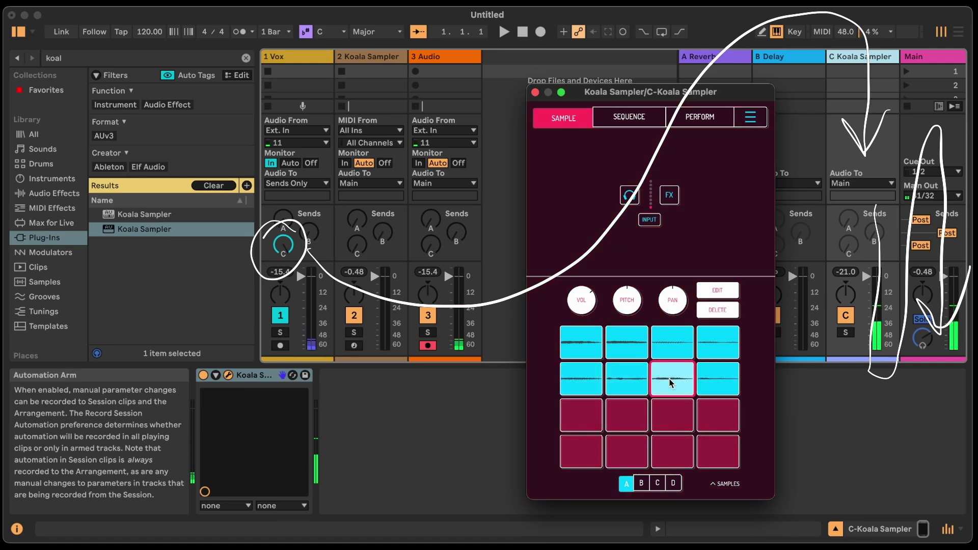
left_click(714, 380)
Raise the volume of the first pad in the first row and delete the sample on the first second-row pad.
left_click(581, 342)
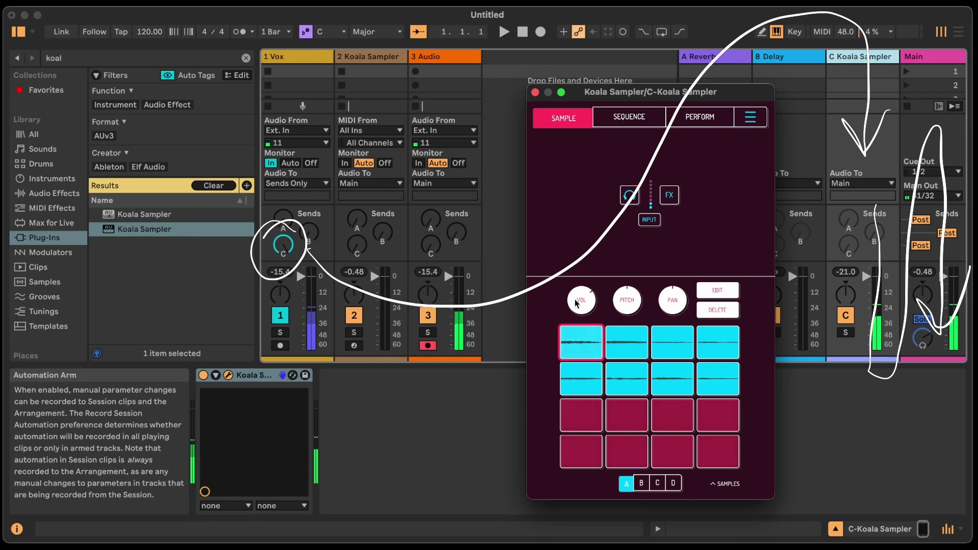
left_click_drag(576, 303, 585, 371)
left_click(585, 371)
key("Delete")
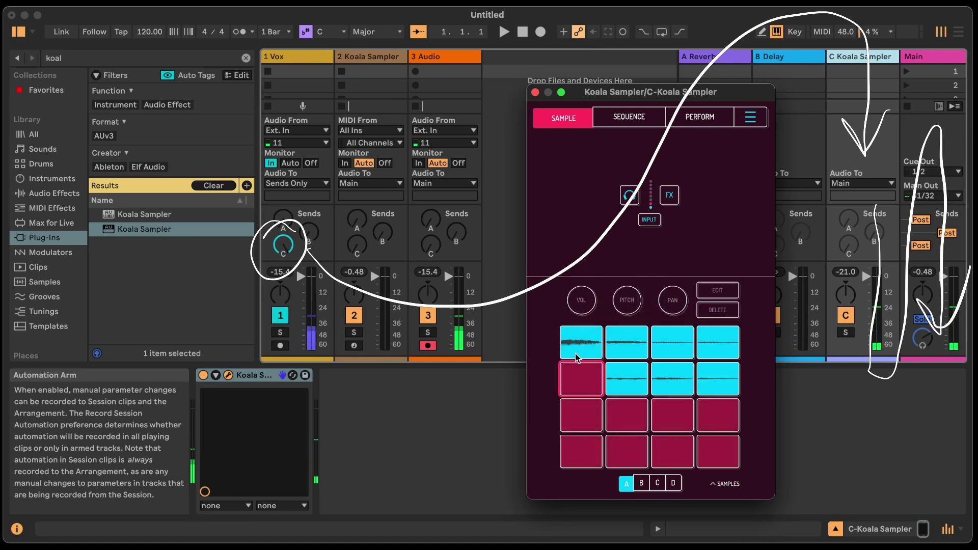
Delete the sample on the first pad of the first row, and raise the volume of the second pad in the second row.
left_click(585, 340)
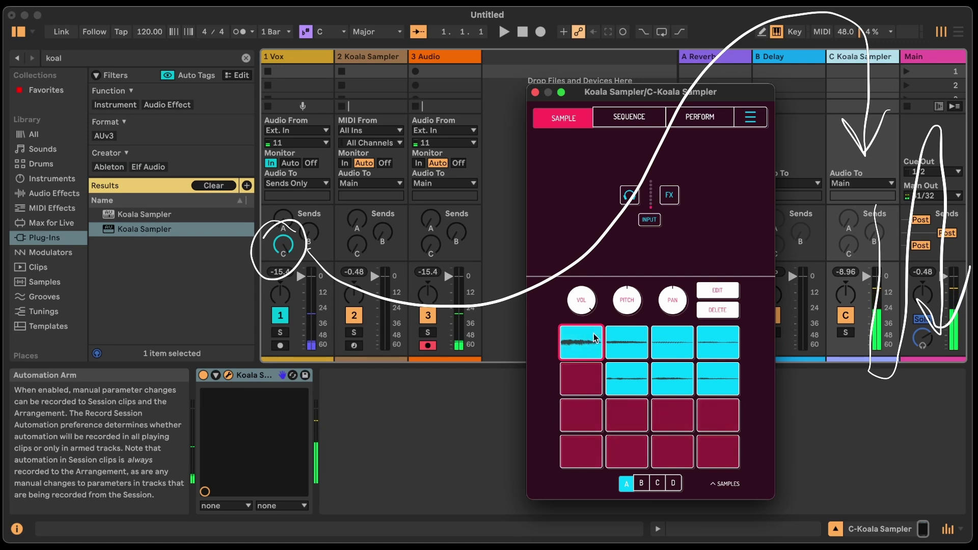
left_click(718, 310)
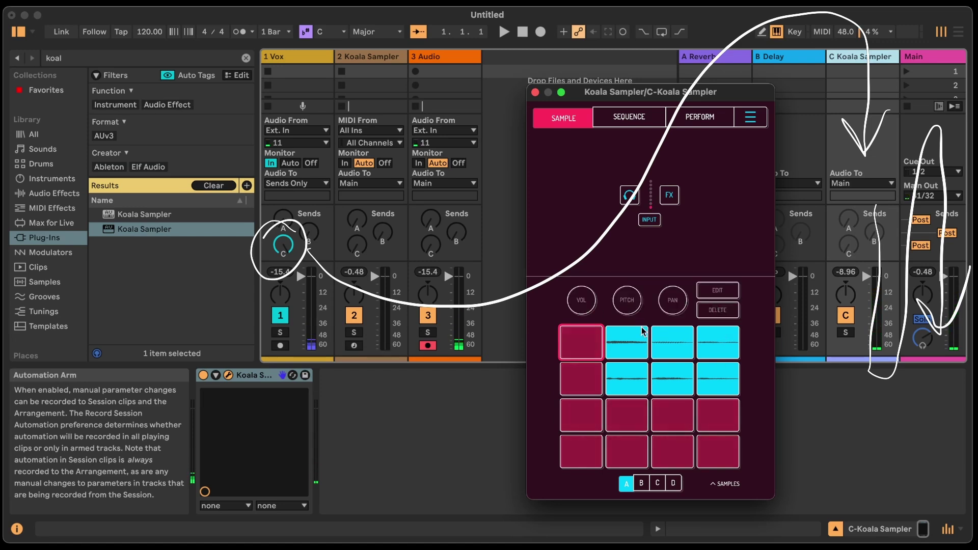
left_click(619, 397)
left_click_drag(586, 288, 610, 282)
left_click(637, 386)
left_click(637, 386)
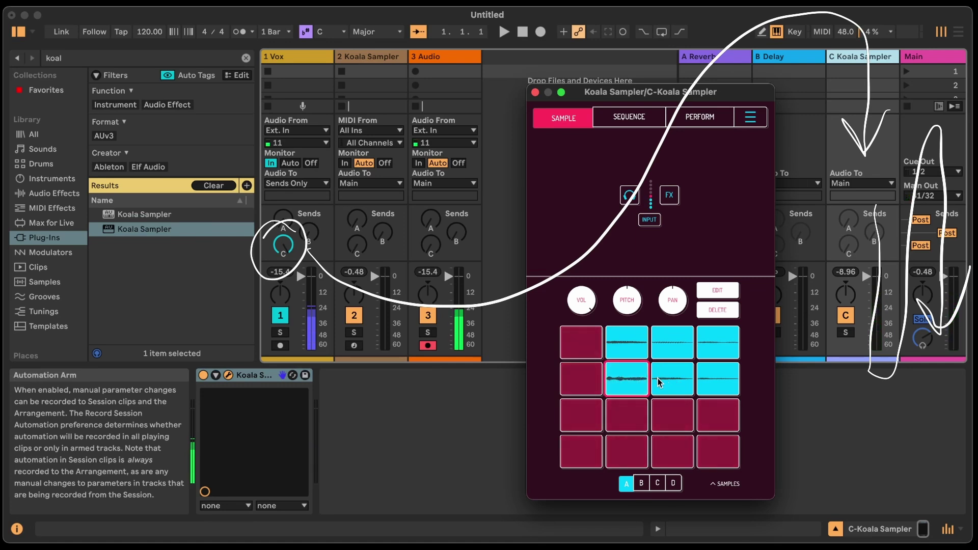
Raise the volume of the third pad in the second row, change its pitch, and play it back.
left_click(660, 383)
left_click_drag(584, 299, 612, 259)
mouse_move(627, 301)
left_mouse_down()
mouse_move(628, 291)
mouse_move(632, 306)
left_mouse_up()
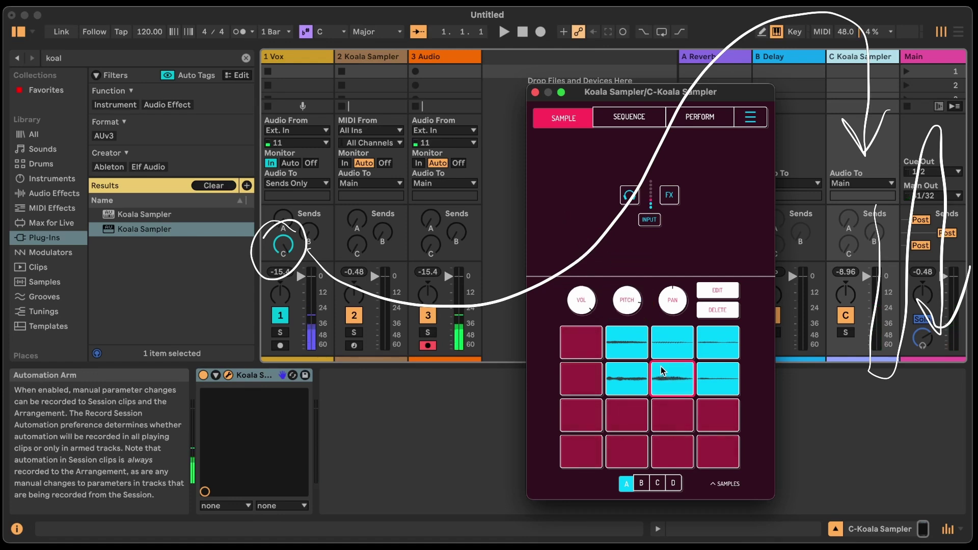
left_click(672, 378)
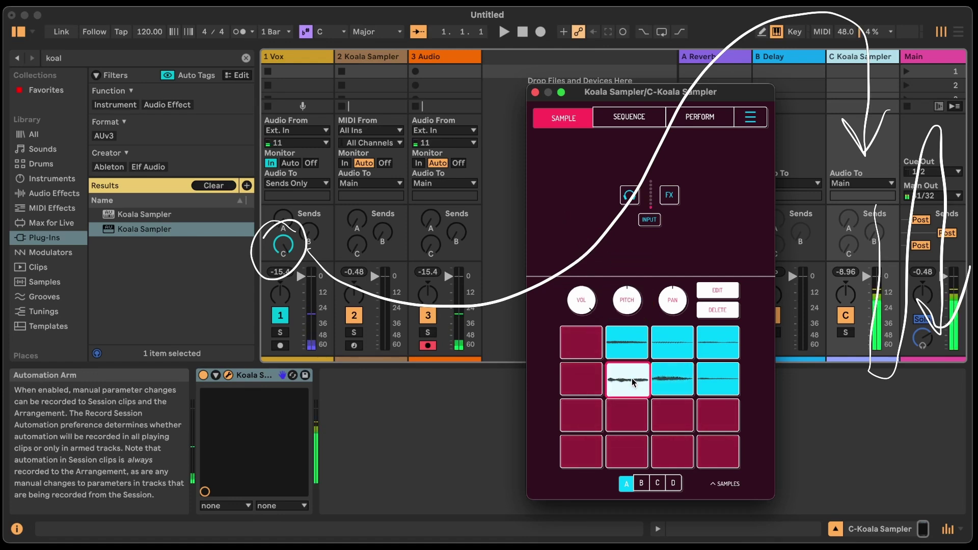
Raise the volume of the fourth pad in the second row and audition it while adjusting its pan.
left_click(702, 386)
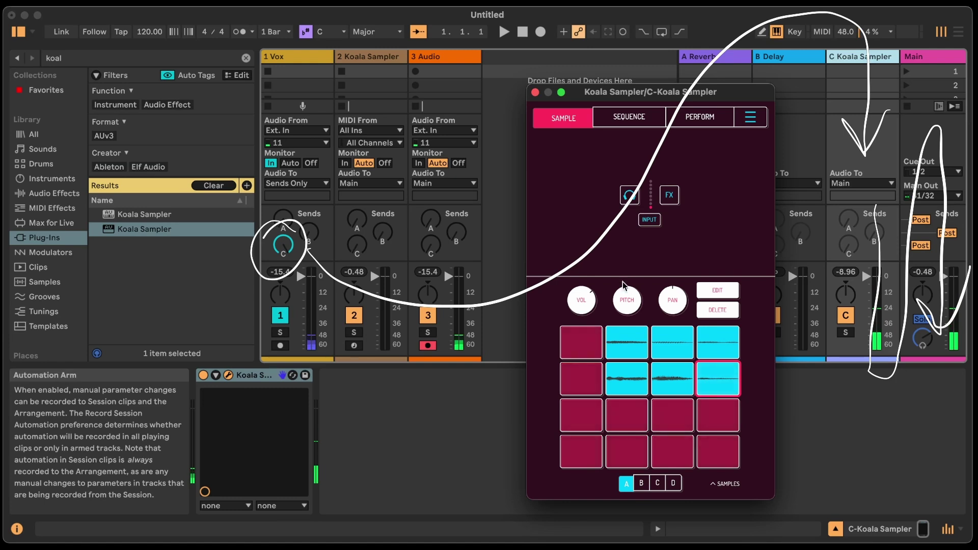
left_click_drag(594, 304, 588, 270)
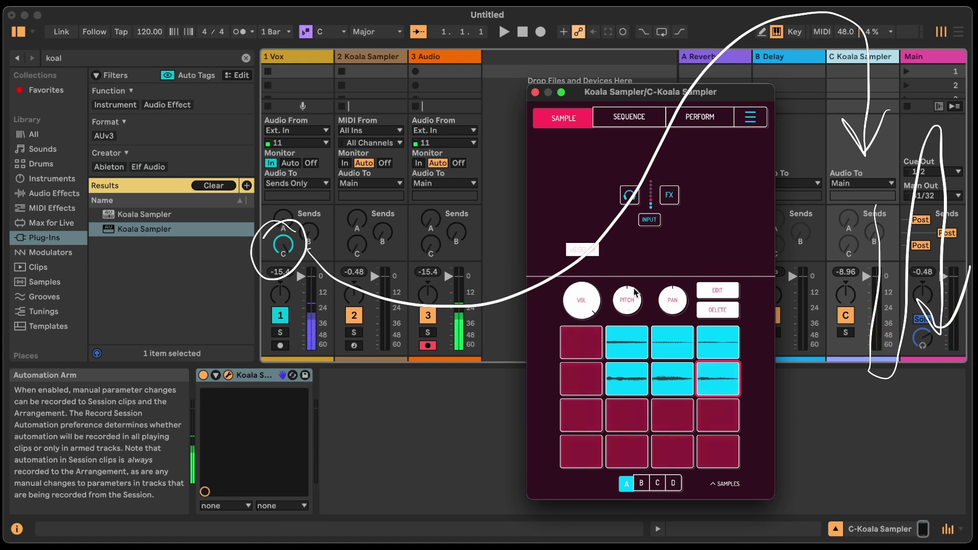
left_click(716, 380)
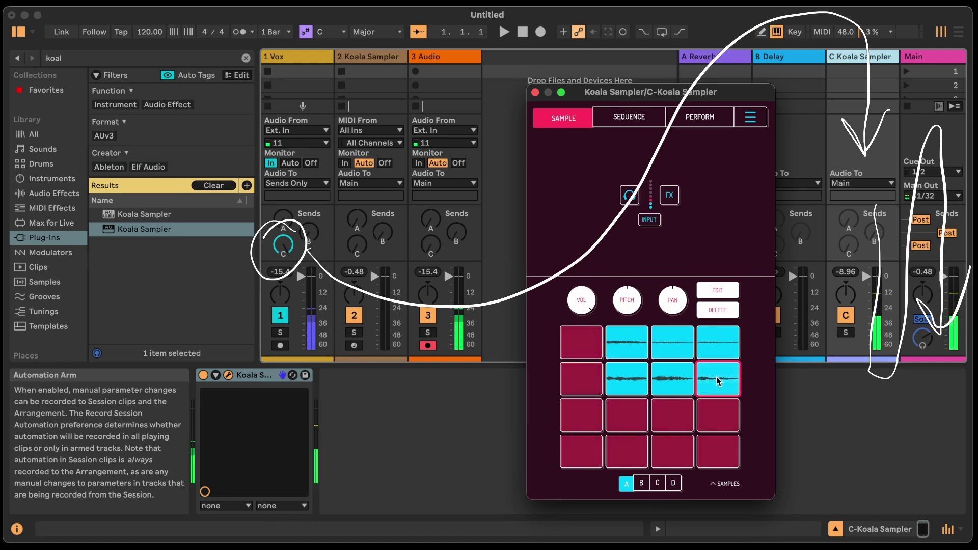
mouse_move(681, 306)
left_mouse_down()
mouse_move(678, 282)
mouse_move(668, 295)
left_mouse_up()
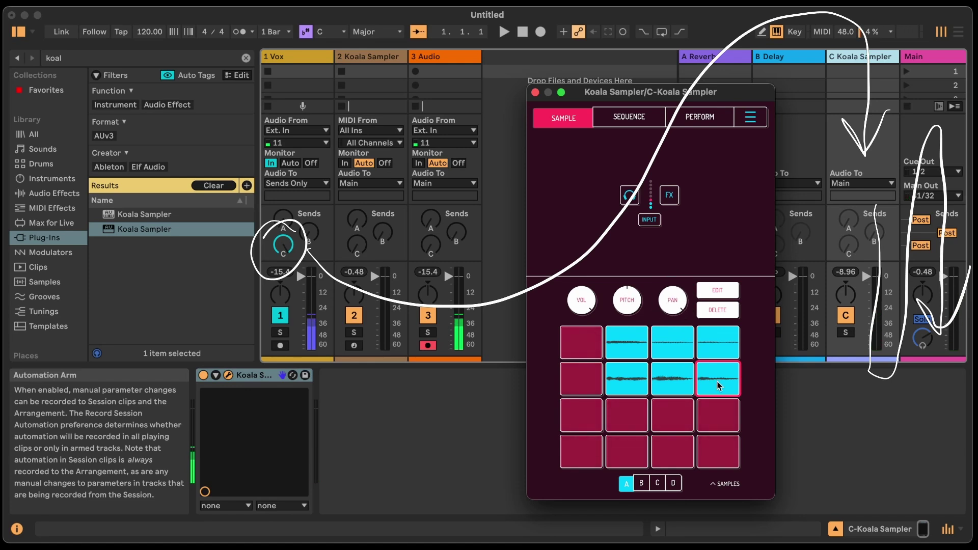
left_click(669, 295)
left_click(711, 389)
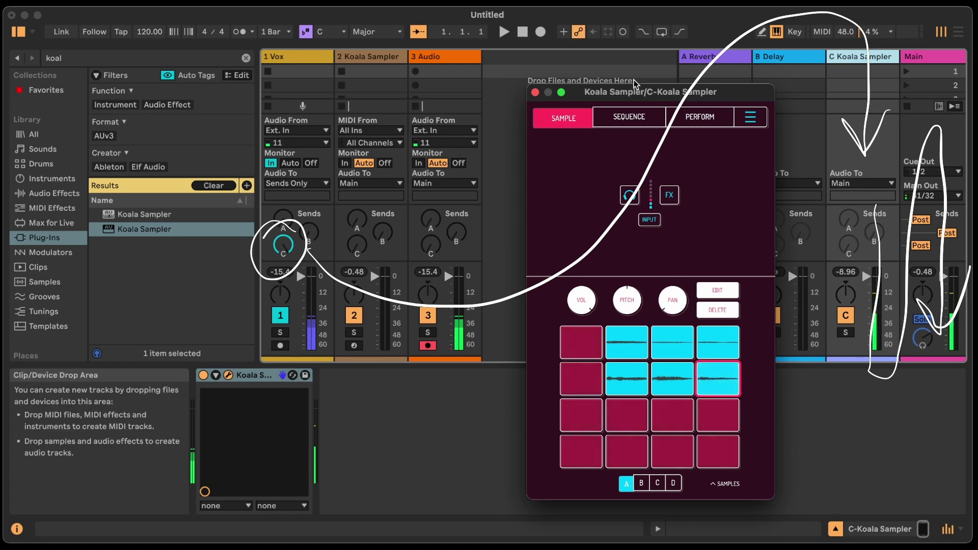
Examine Koala Sampler's Sequence and Perform views, try the sequence slots, and dismiss the Samurai Edition offers.
left_click(631, 114)
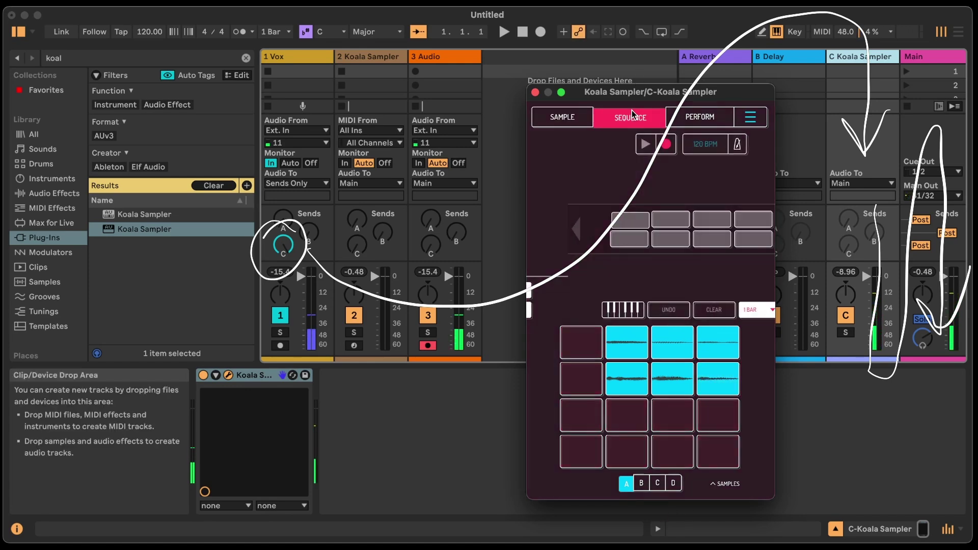
left_click(688, 118)
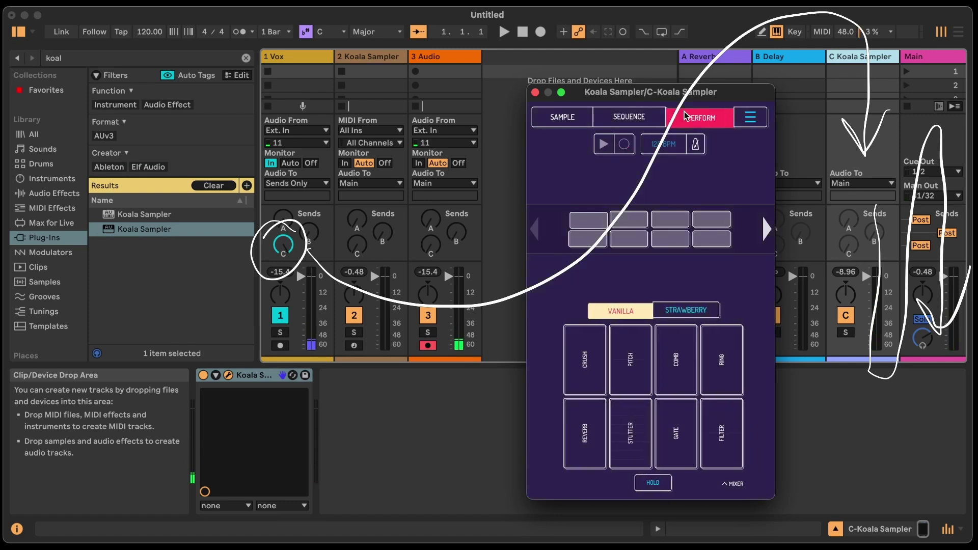
left_click(603, 220)
left_click(725, 223)
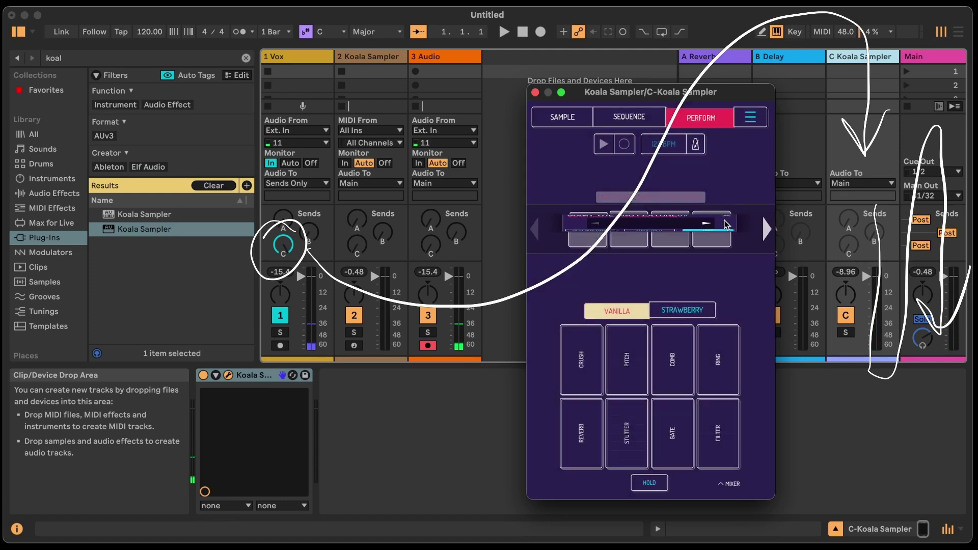
left_click(629, 117)
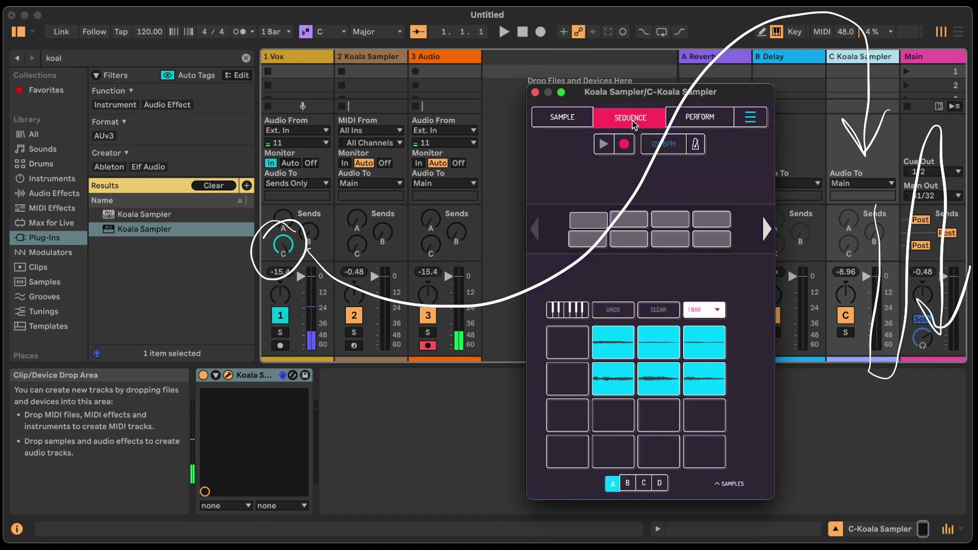
left_click(589, 228)
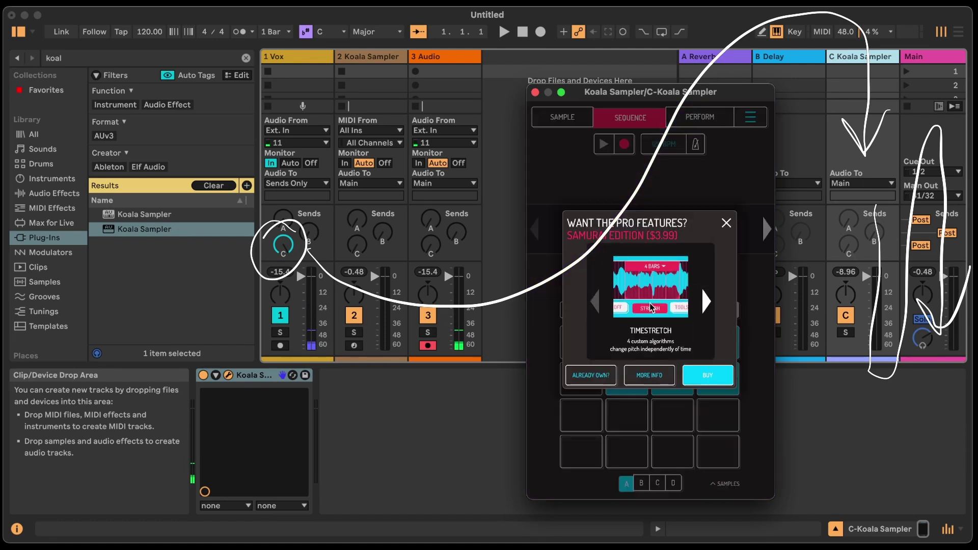
left_click(725, 225)
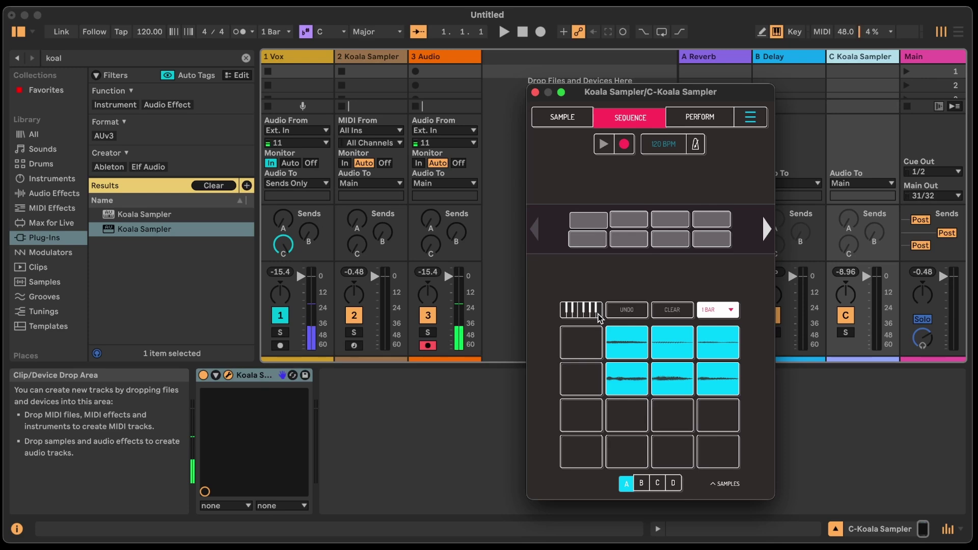
Switch to the App Store and search for "koala sampler", placing its window so the results can be read.
key("super+space")
type("app")
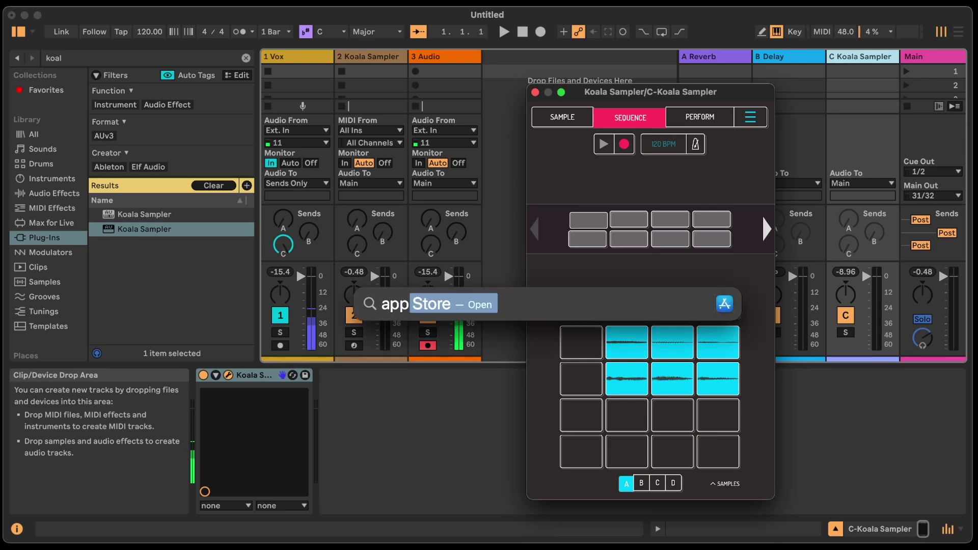
key("Return")
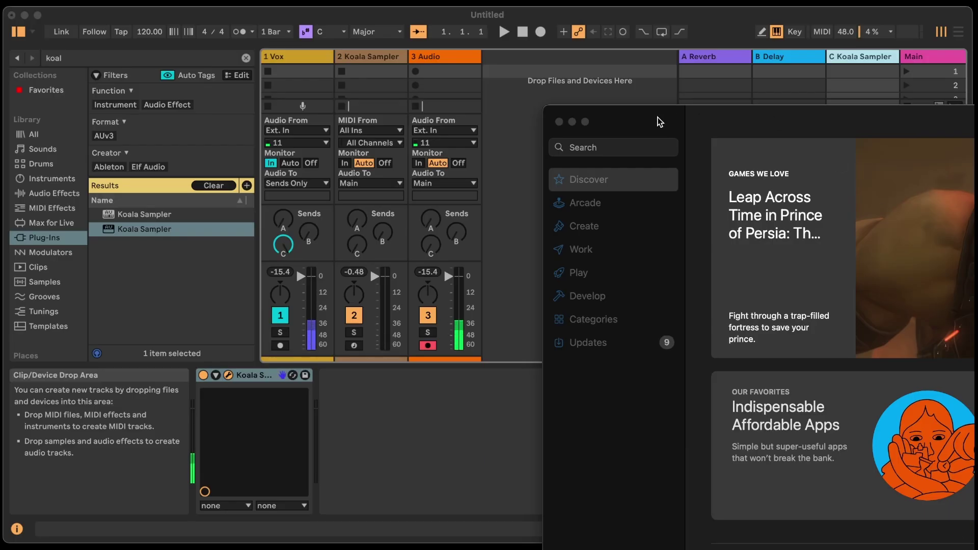
left_click_drag(660, 122, 510, 549)
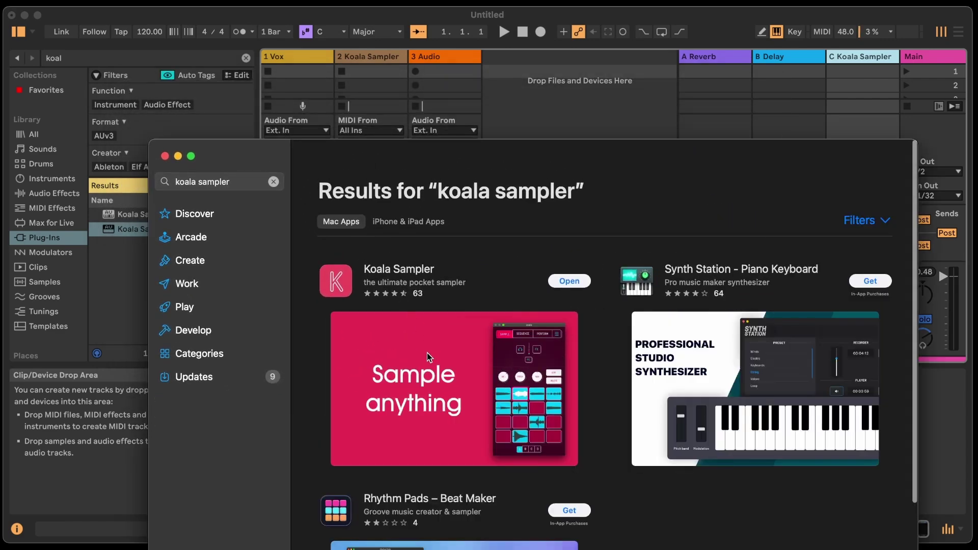
left_click_drag(258, 151, 246, 96)
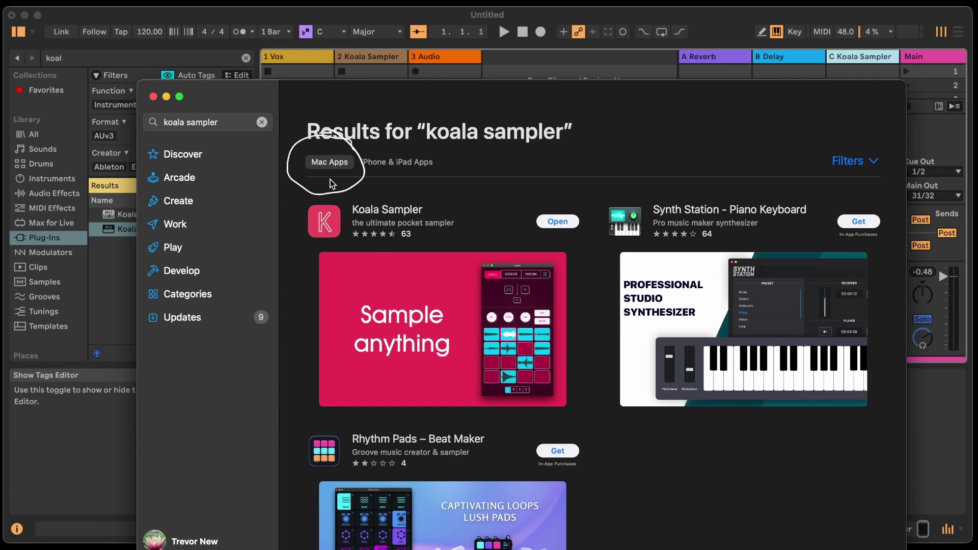
Compare the Koala Sampler listings under Mac Apps and iPhone & iPad Apps, and quit the App Store.
left_click(379, 168)
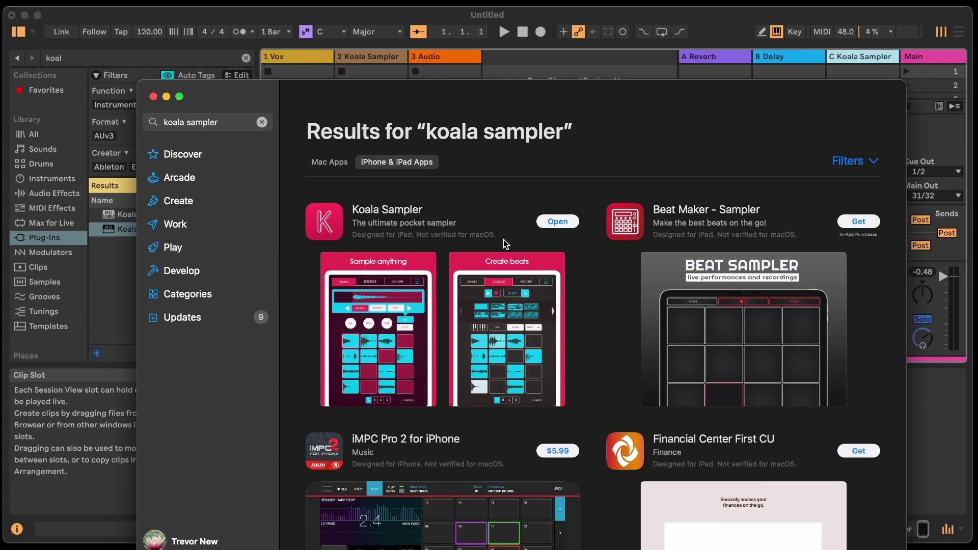
left_click(328, 162)
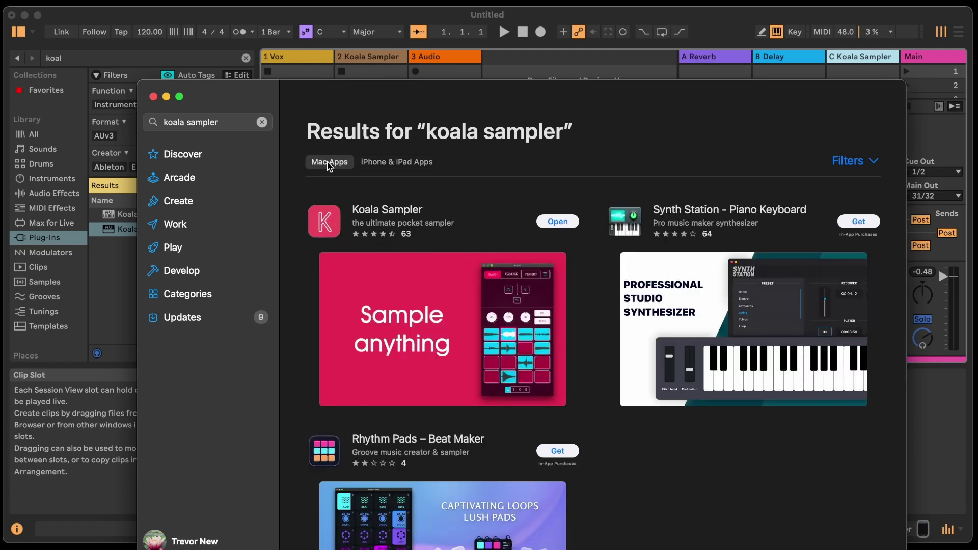
left_click(391, 162)
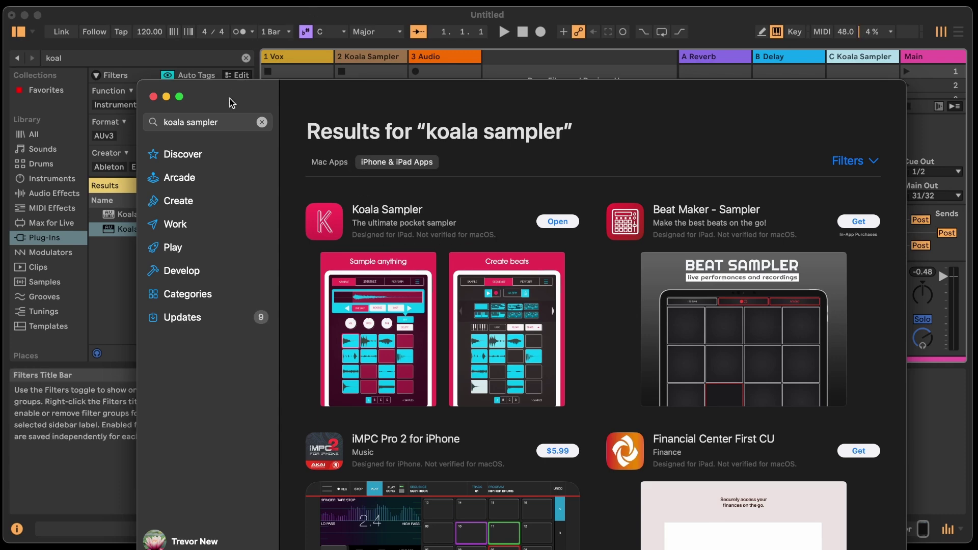
left_click_drag(232, 95, 216, 50)
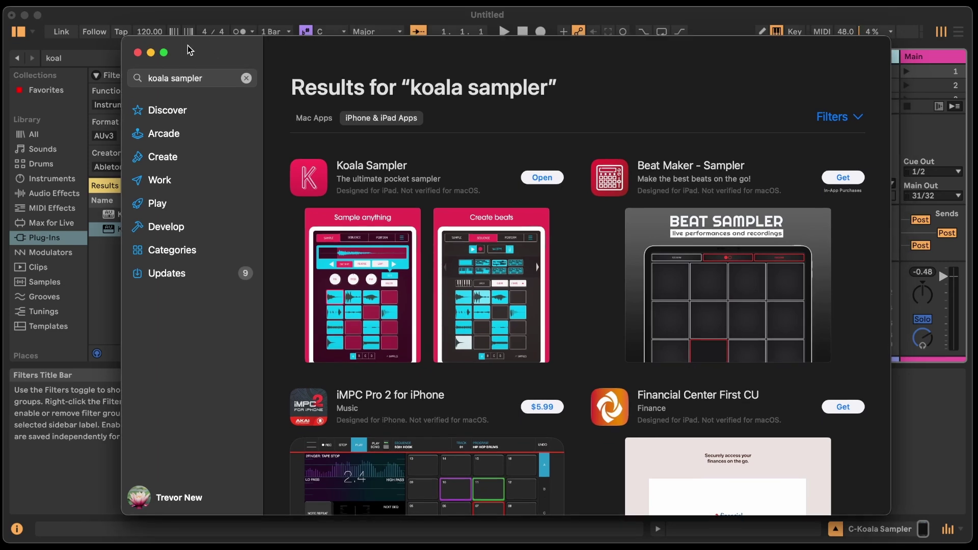
key("super+q")
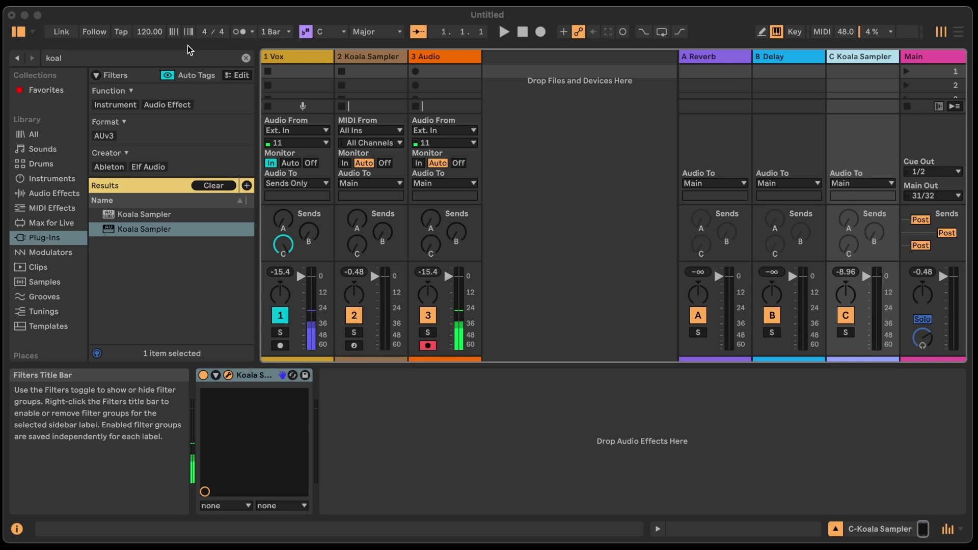